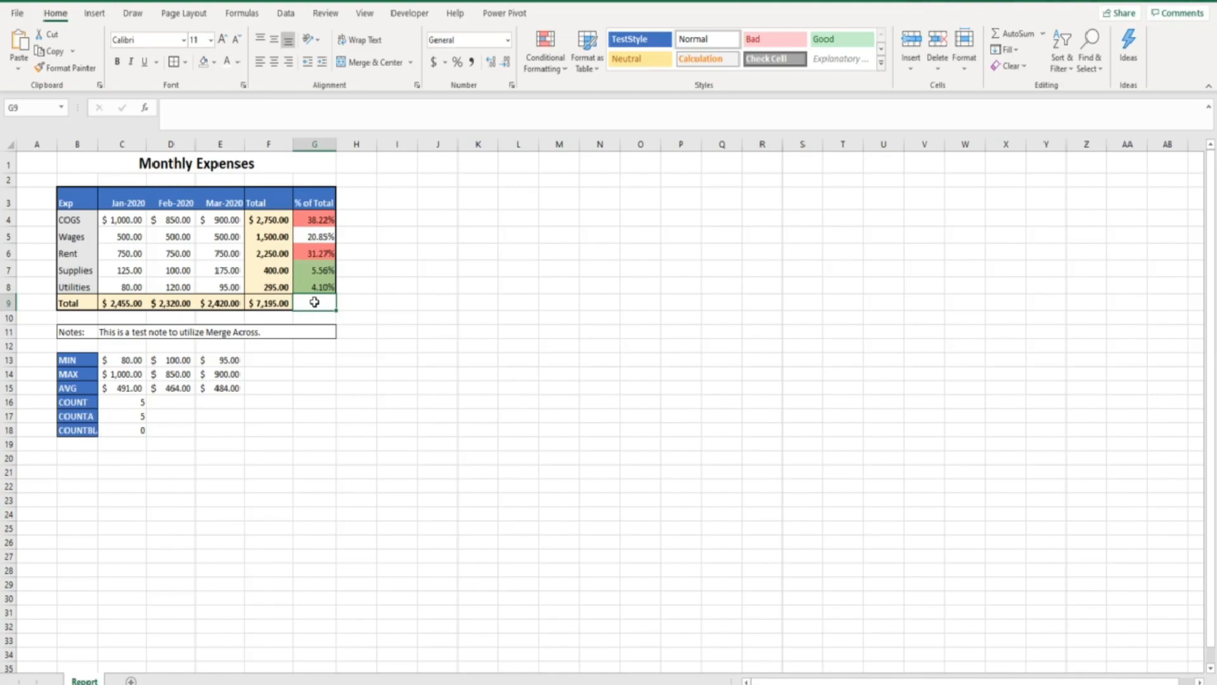
Search the online pictures for "report clip art"
{"action": "left_click", "coordinate": [105, 15]}
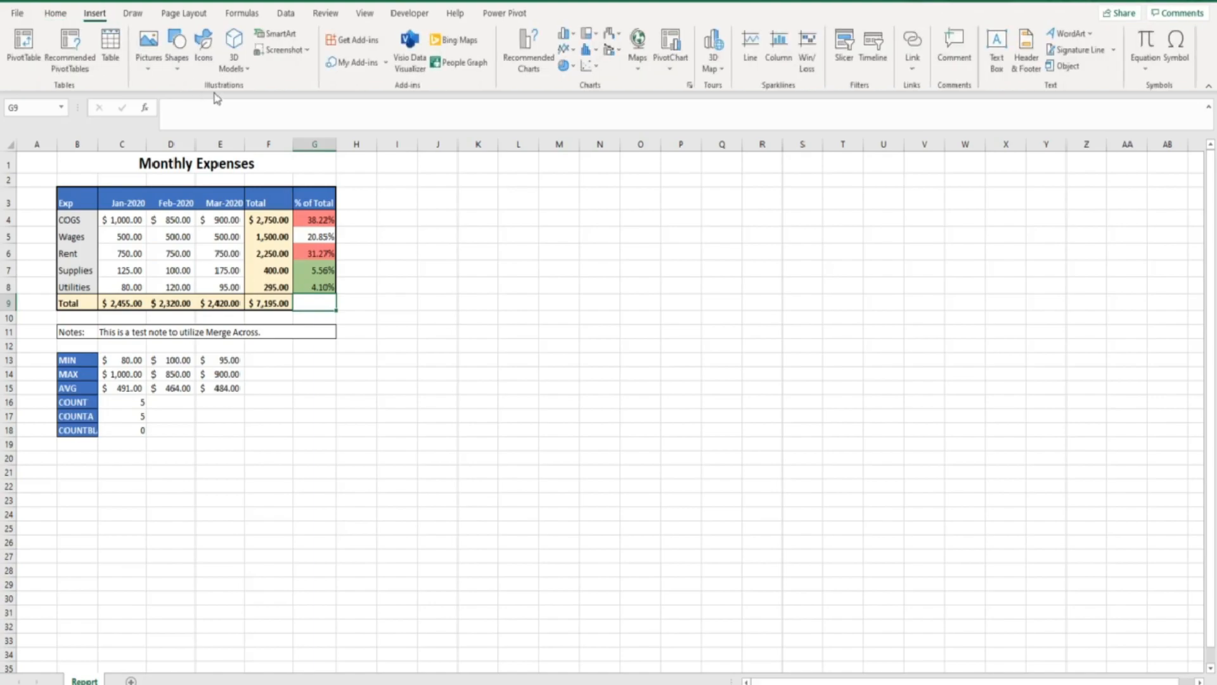
{"action": "left_click", "coordinate": [158, 69]}
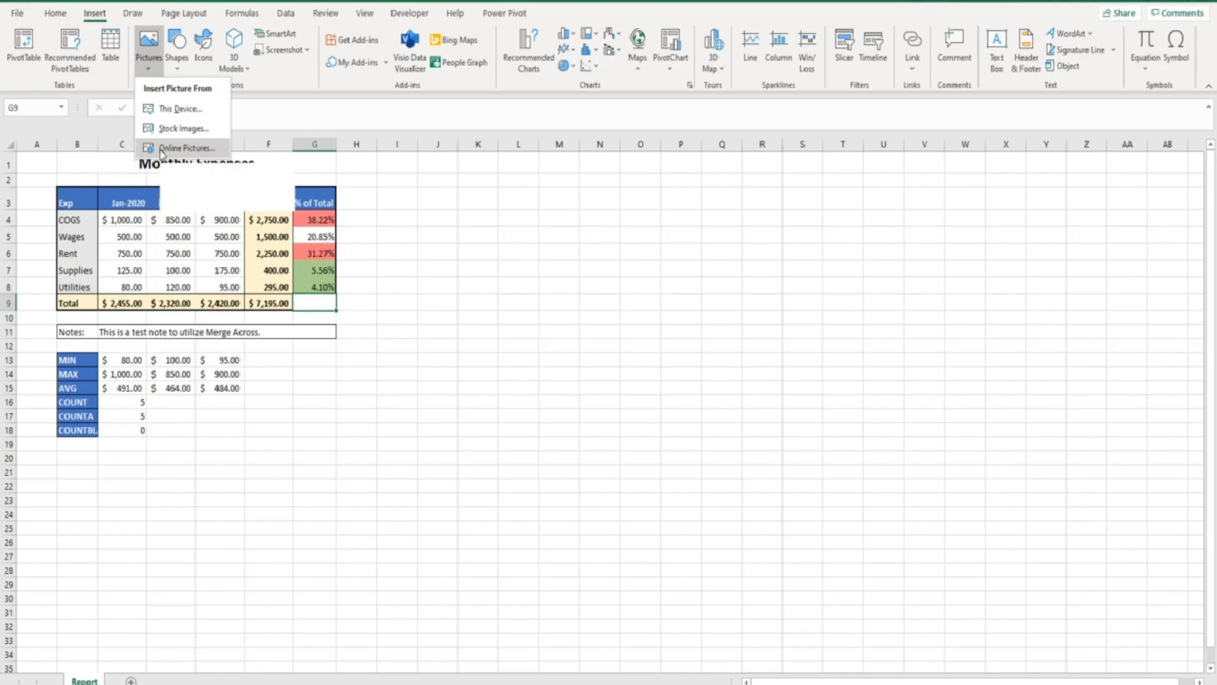
{"action": "left_click", "coordinate": [163, 154]}
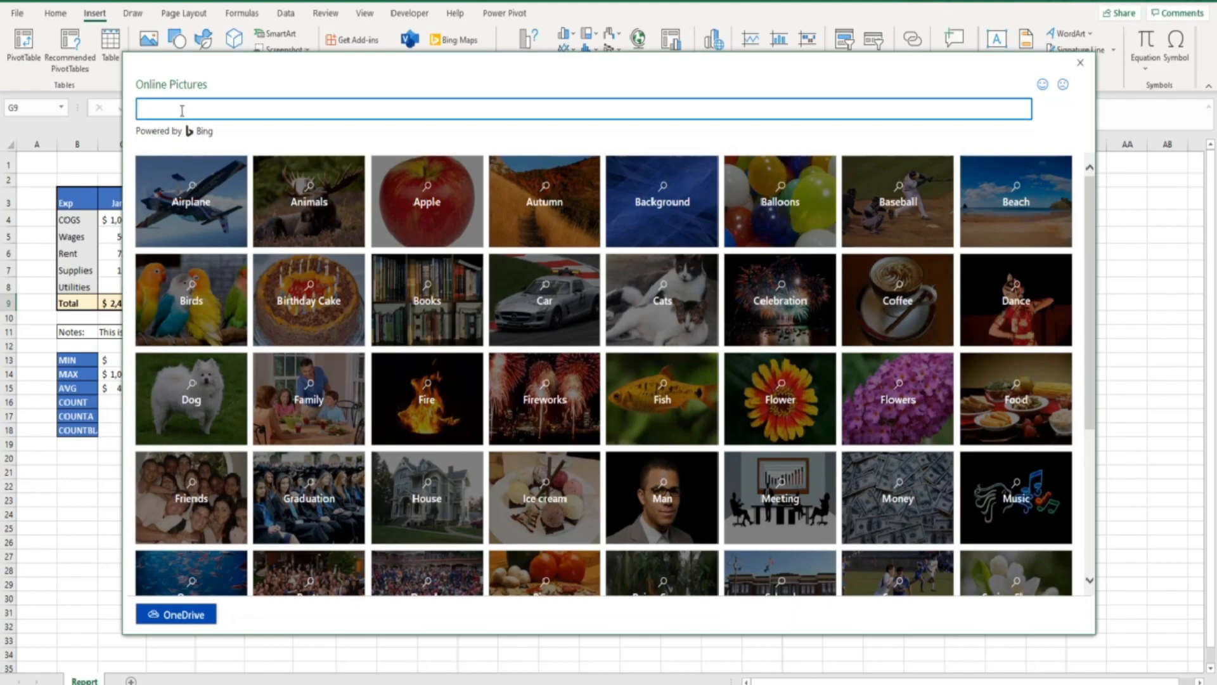
{"action": "type", "text": "report clip art"}
{"action": "key", "text": "Return"}
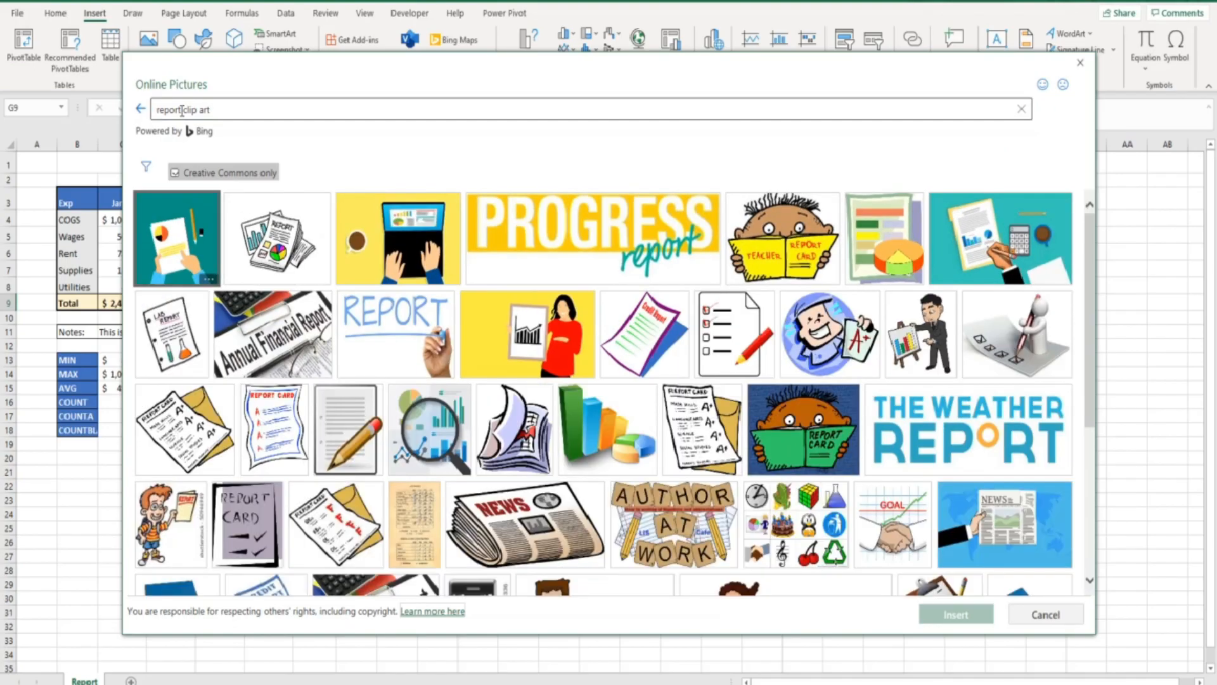
Insert the clip art of a grey spreadsheet with a red pie chart and shrink it to about 0.47" beside the title, above column G
{"action": "scroll", "coordinate": [609, 406], "scroll_direction": "down", "scroll_amount": 3}
{"action": "scroll", "coordinate": [661, 405], "scroll_direction": "down", "scroll_amount": 3}
{"action": "scroll", "coordinate": [661, 405], "scroll_direction": "down", "scroll_amount": 3}
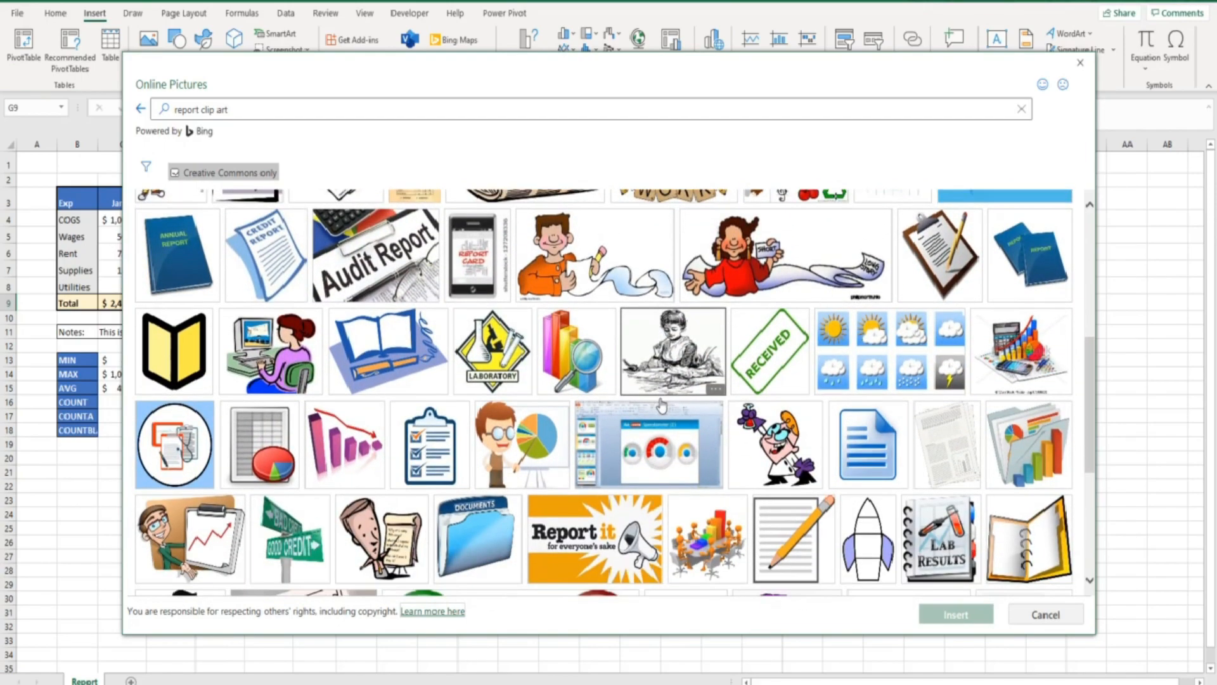
{"action": "scroll", "coordinate": [661, 406], "scroll_direction": "down", "scroll_amount": 2}
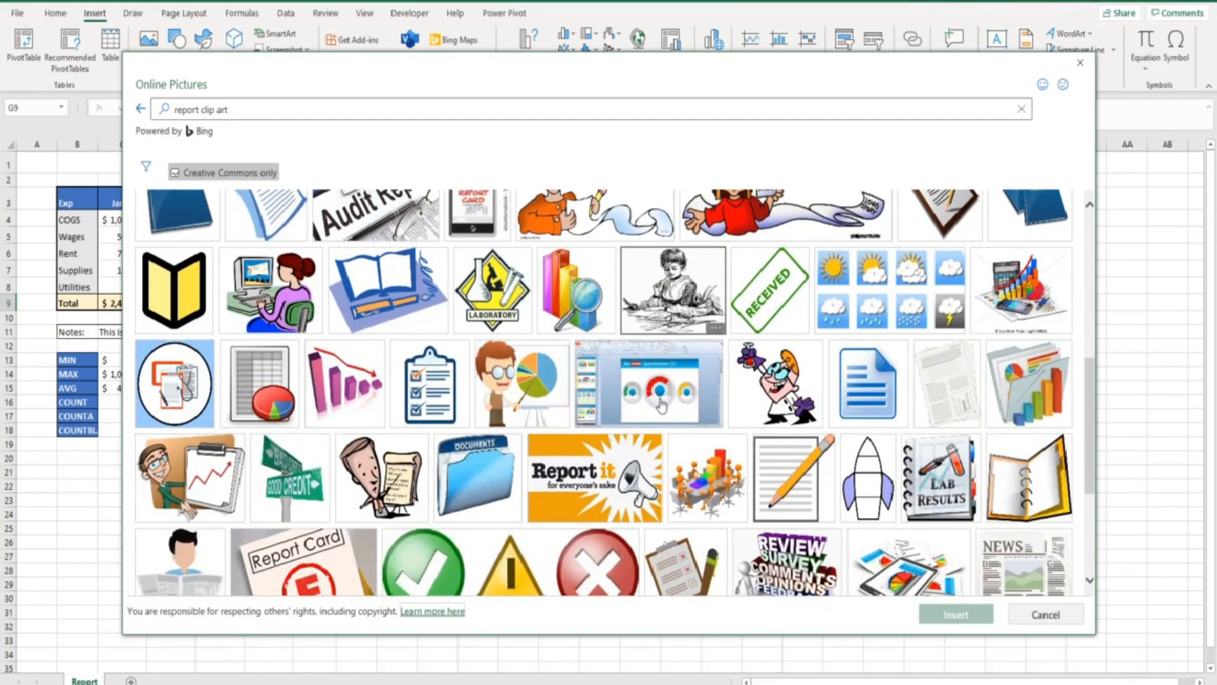
{"action": "left_click", "coordinate": [272, 391]}
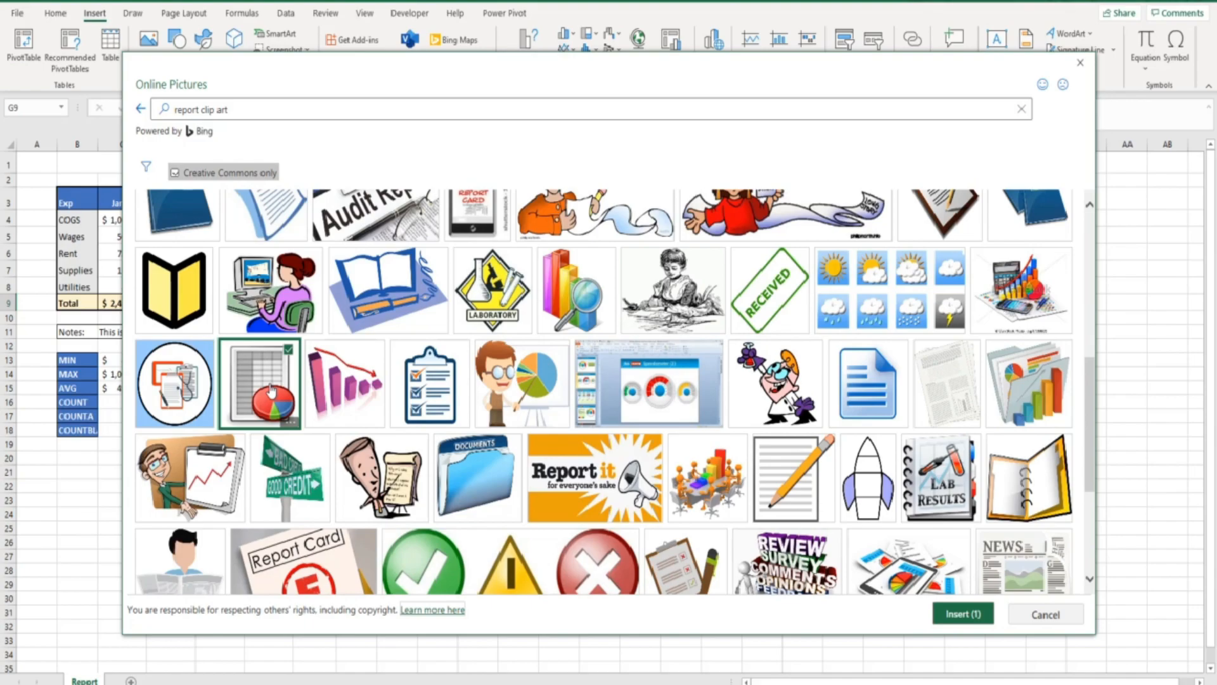
{"action": "left_click", "coordinate": [976, 614]}
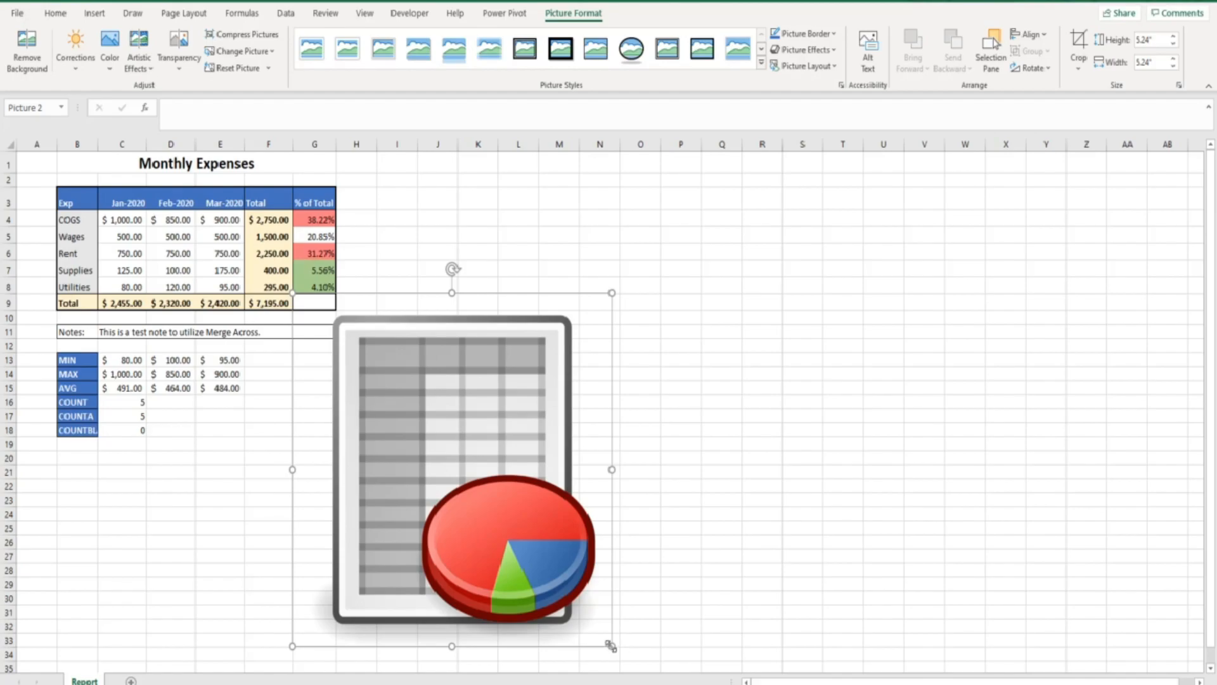
{"action": "left_click_drag", "start_coordinate": [610, 645], "coordinate": [325, 175]}
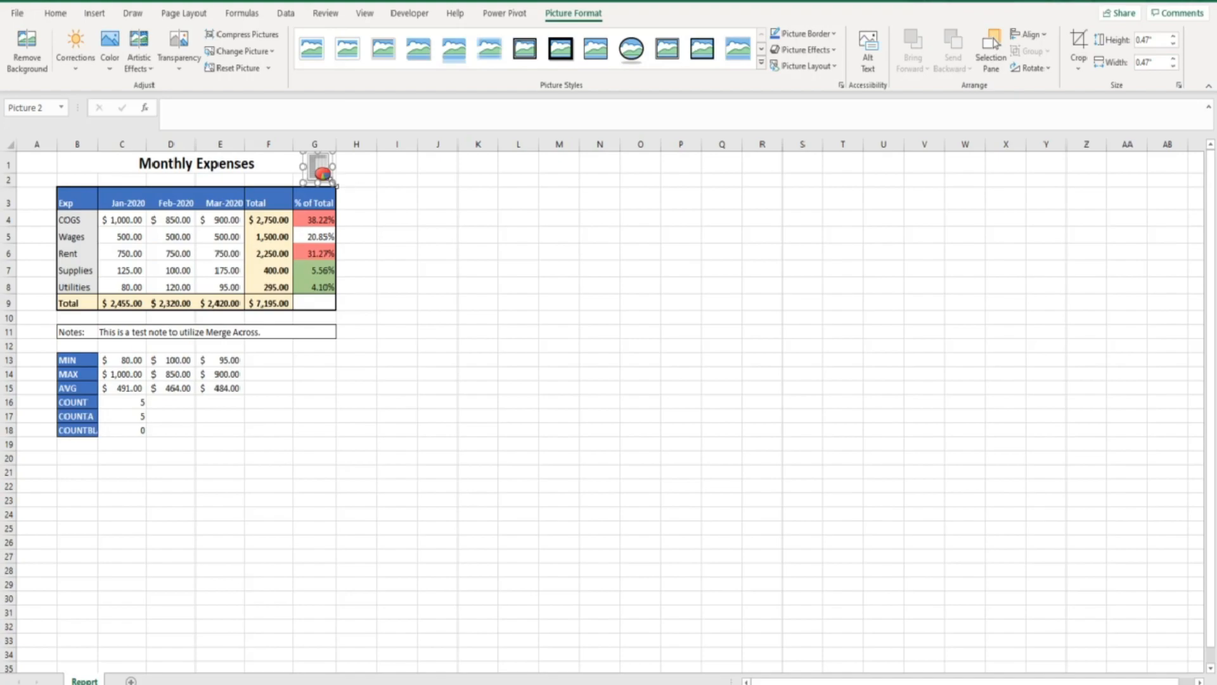
Give the Monthly Expenses title cell the header's blue fill and a white font
{"action": "left_click", "coordinate": [129, 164]}
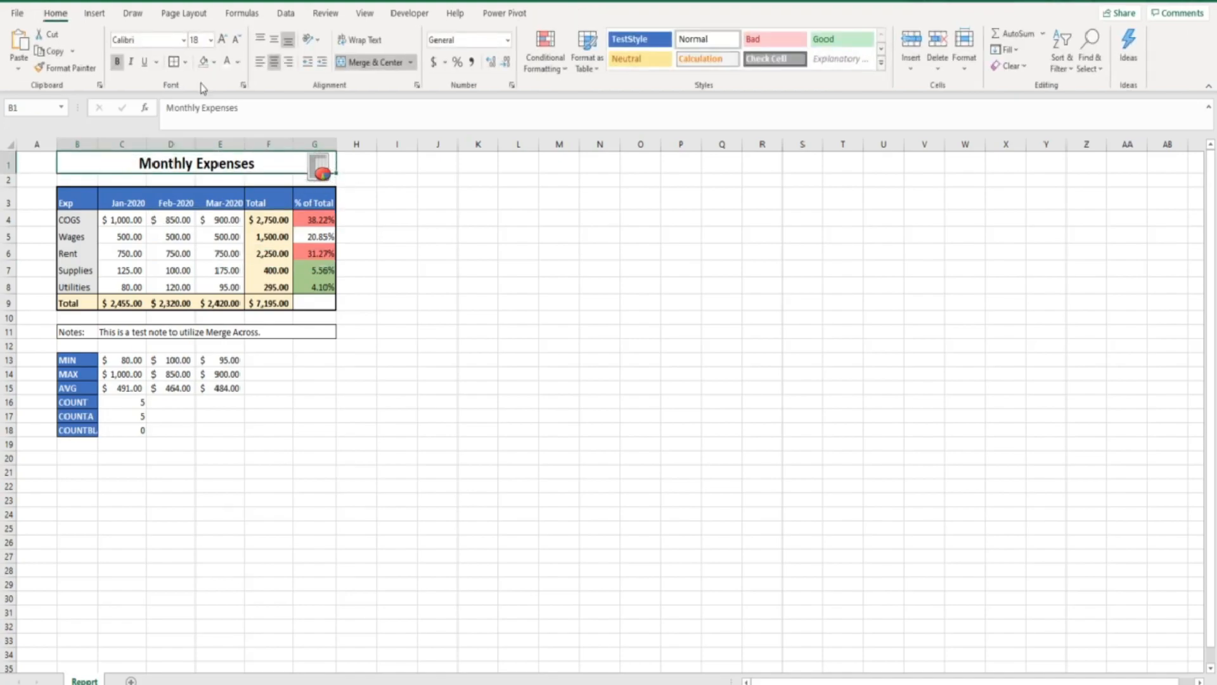
{"action": "left_click", "coordinate": [215, 62]}
{"action": "left_click", "coordinate": [246, 98]}
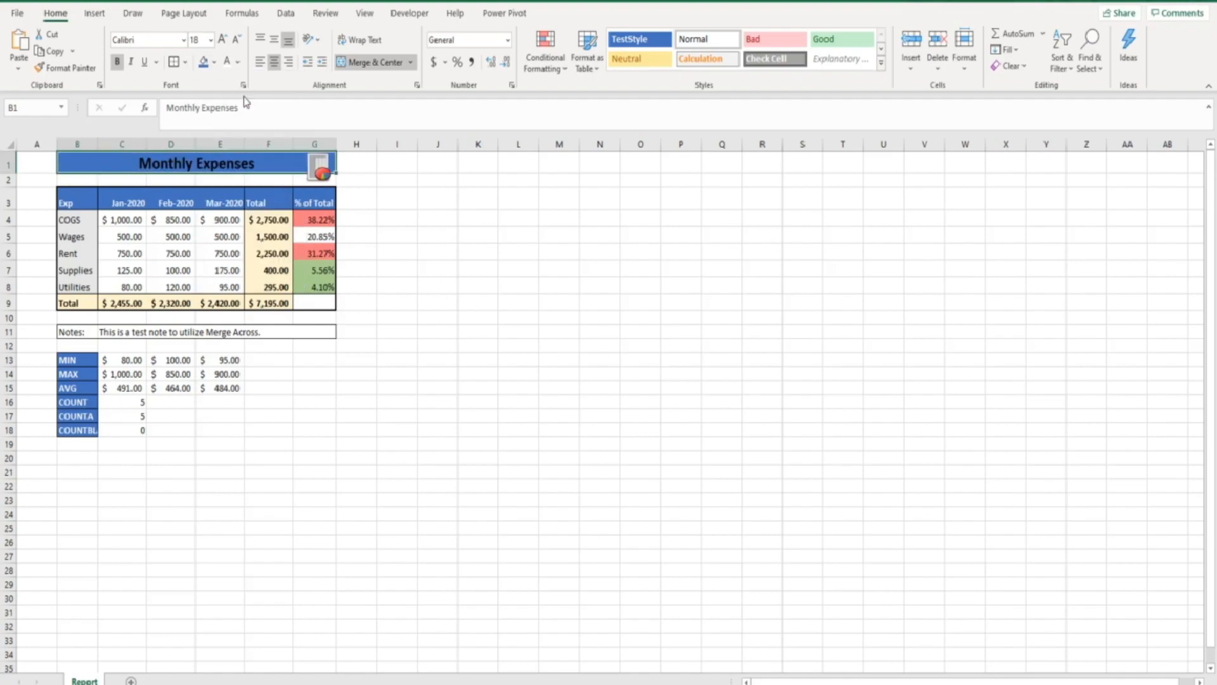
{"action": "left_click", "coordinate": [227, 62]}
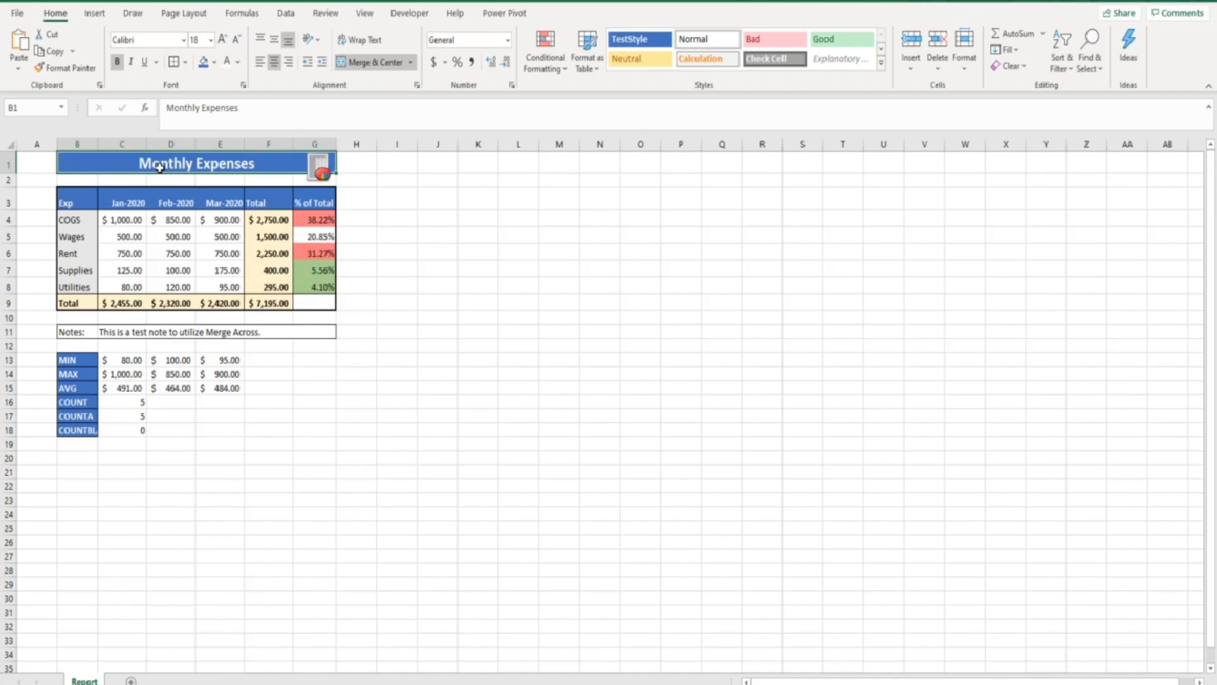
Make row 1 taller so it contains the clip art, and nudge the picture down slightly within the title bar
{"action": "left_click_drag", "start_coordinate": [10, 172], "coordinate": [9, 184]}
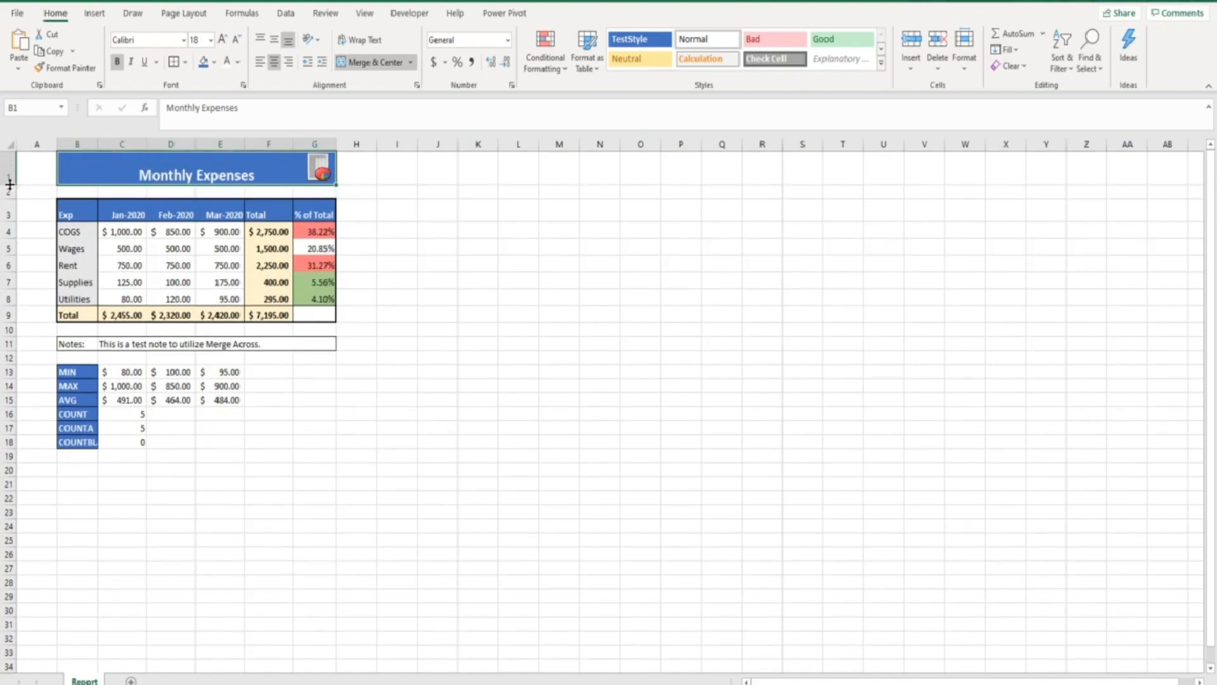
{"action": "left_click", "coordinate": [319, 164]}
{"action": "key", "text": "Down"}
{"action": "key", "text": "Down"}
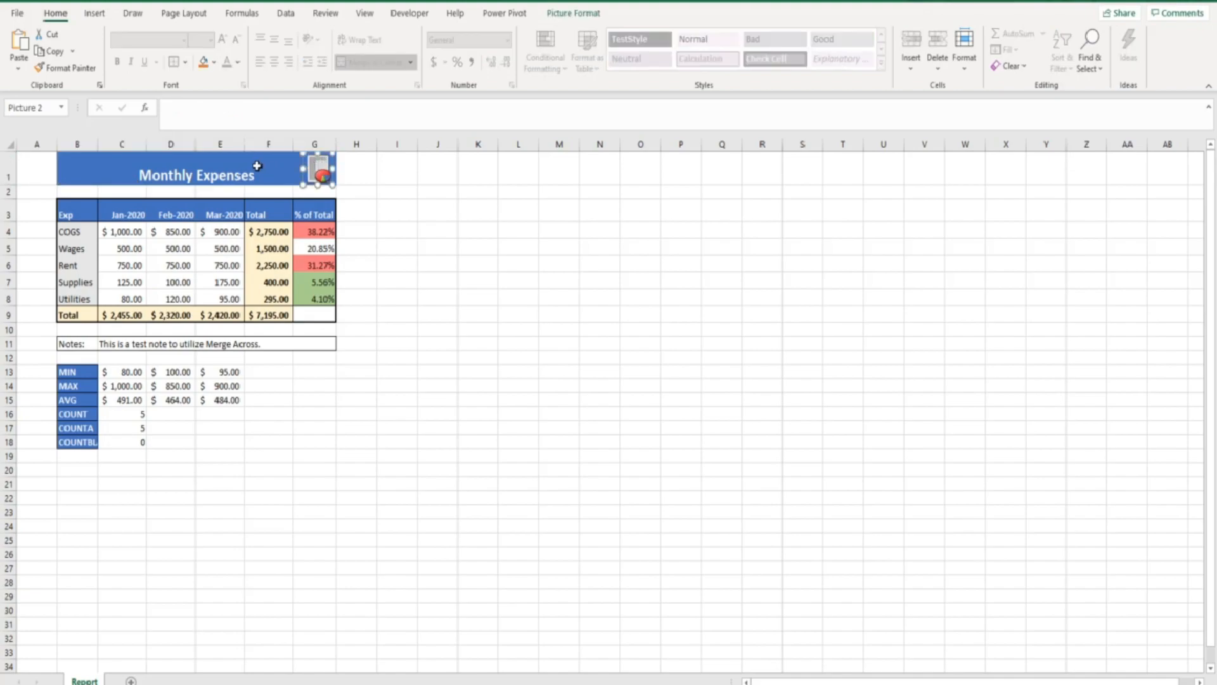
Middle-align the Monthly Expenses title vertically and enlarge its font to size 20
{"action": "left_click", "coordinate": [256, 166]}
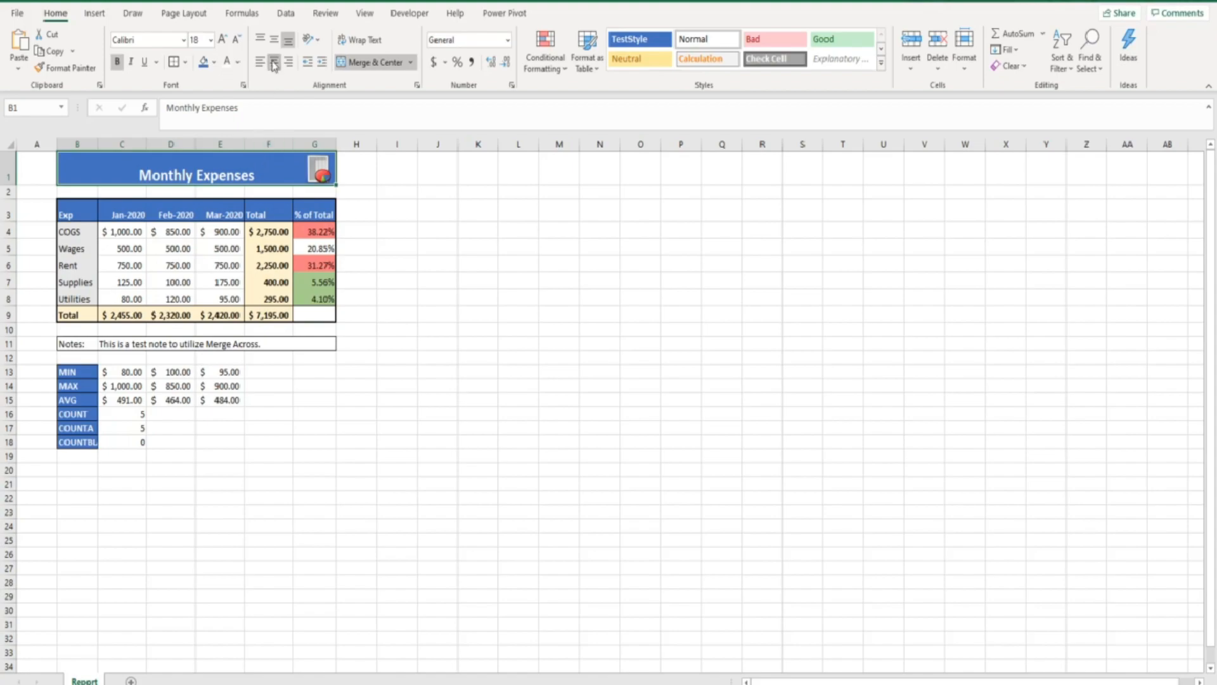
{"action": "left_click", "coordinate": [275, 41]}
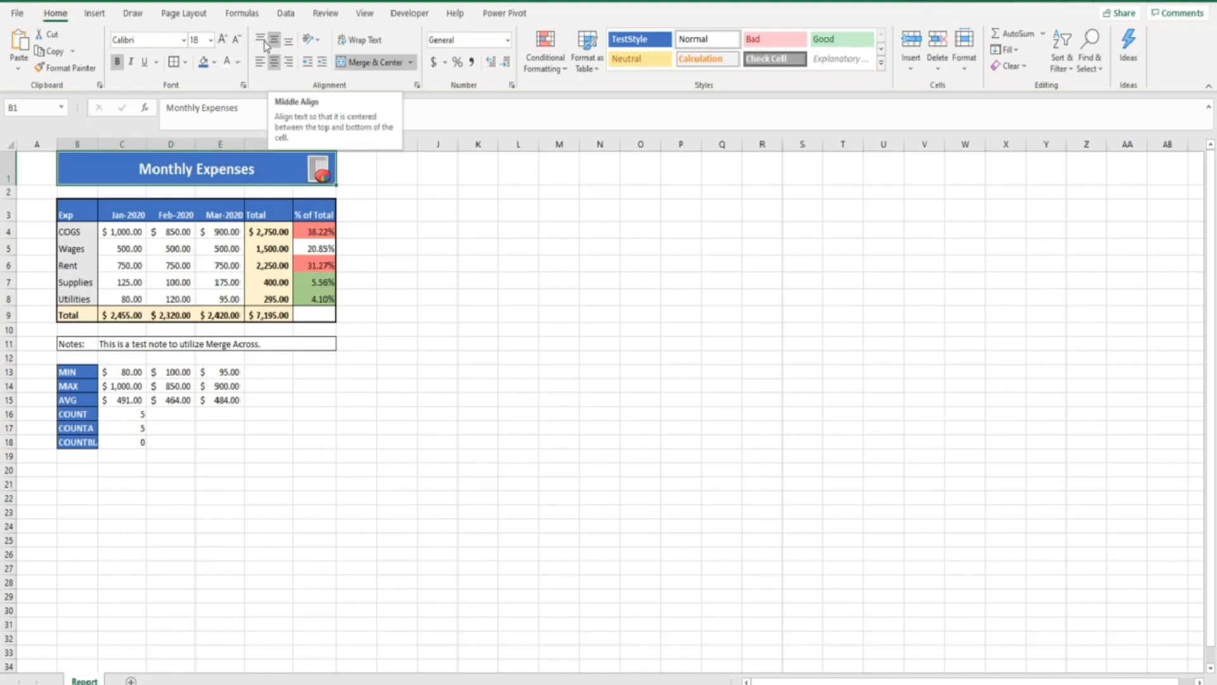
{"action": "left_click", "coordinate": [222, 40]}
{"action": "left_click", "coordinate": [222, 40]}
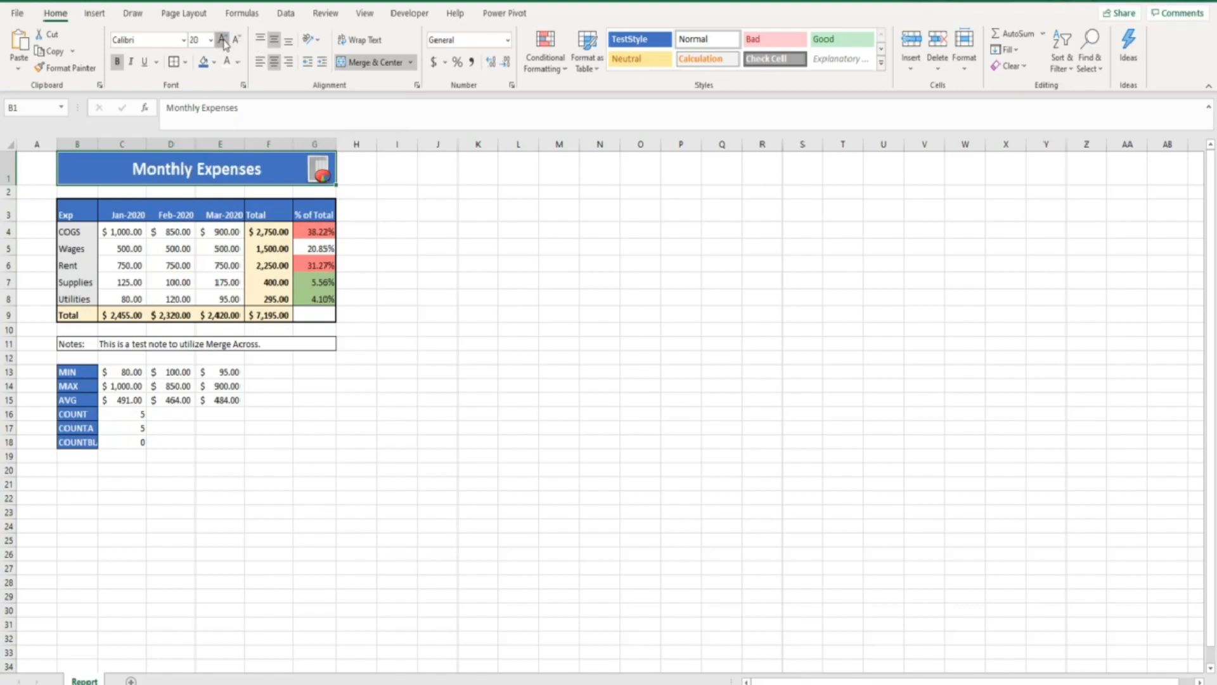
{"action": "left_click", "coordinate": [230, 41]}
Apply a bottom border to the Monthly Expenses title cell
{"action": "left_click", "coordinate": [185, 62]}
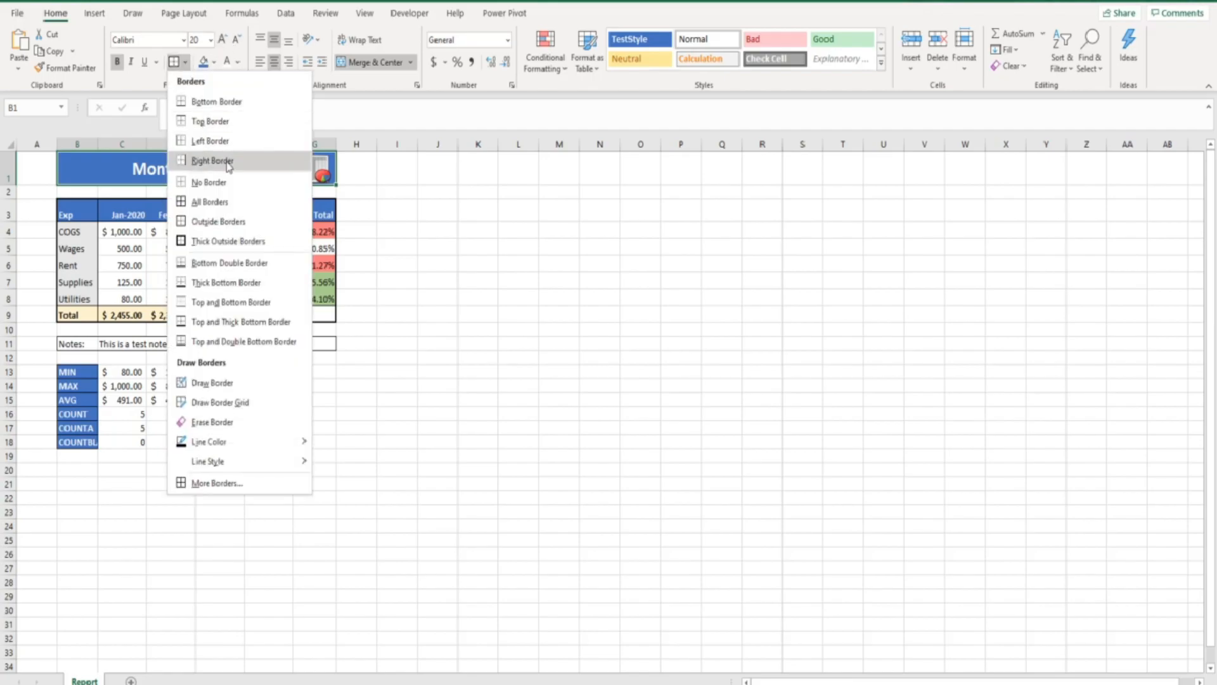
{"action": "left_click", "coordinate": [227, 104]}
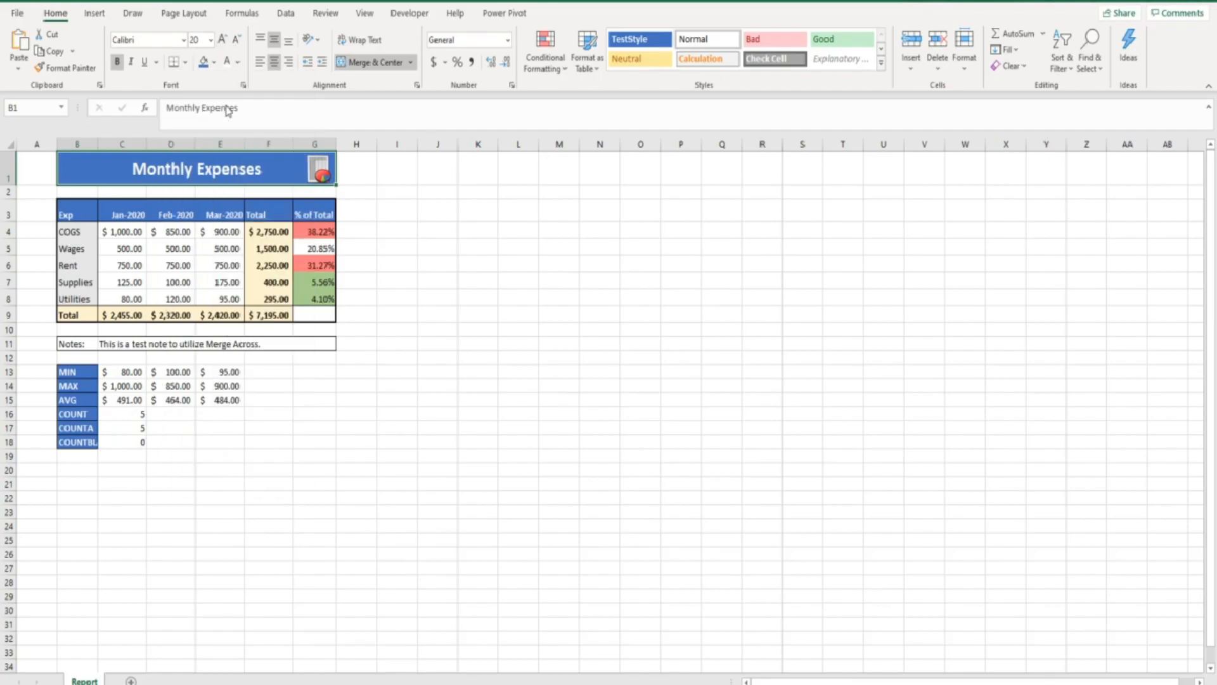
{"action": "left_click", "coordinate": [399, 231]}
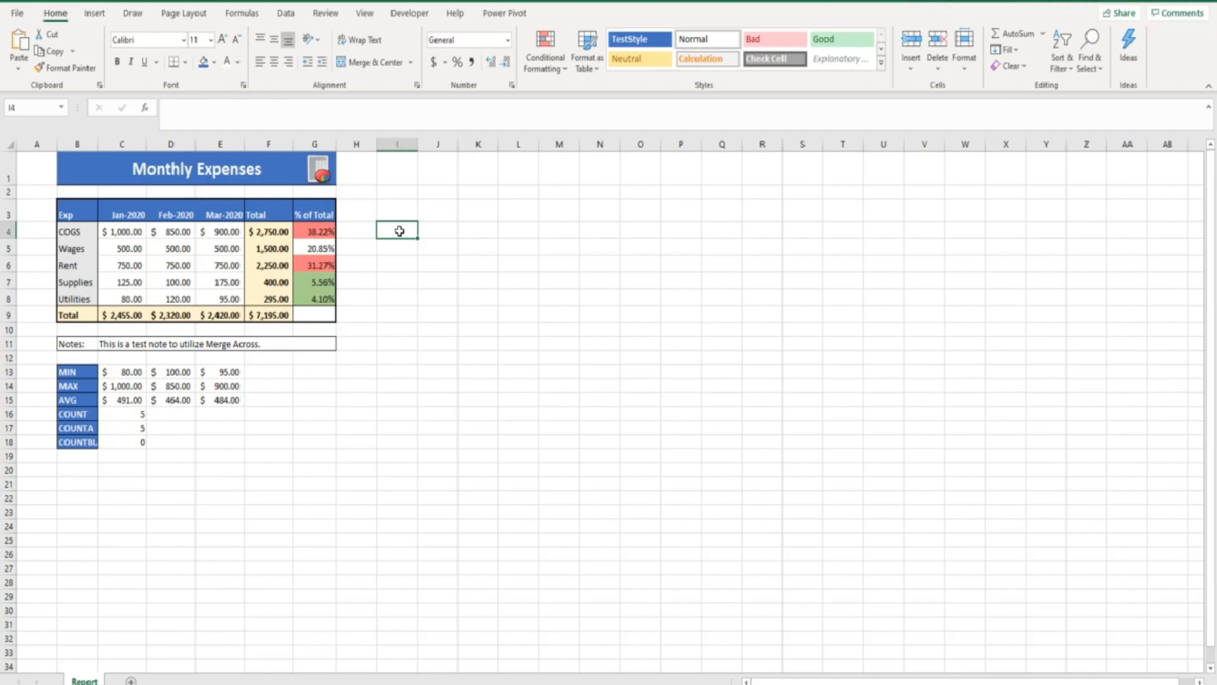
Draw a horizontal straight arrow about 0.81" long next to the Rent row, starting just outside the % of Total column
{"action": "left_click", "coordinate": [95, 14]}
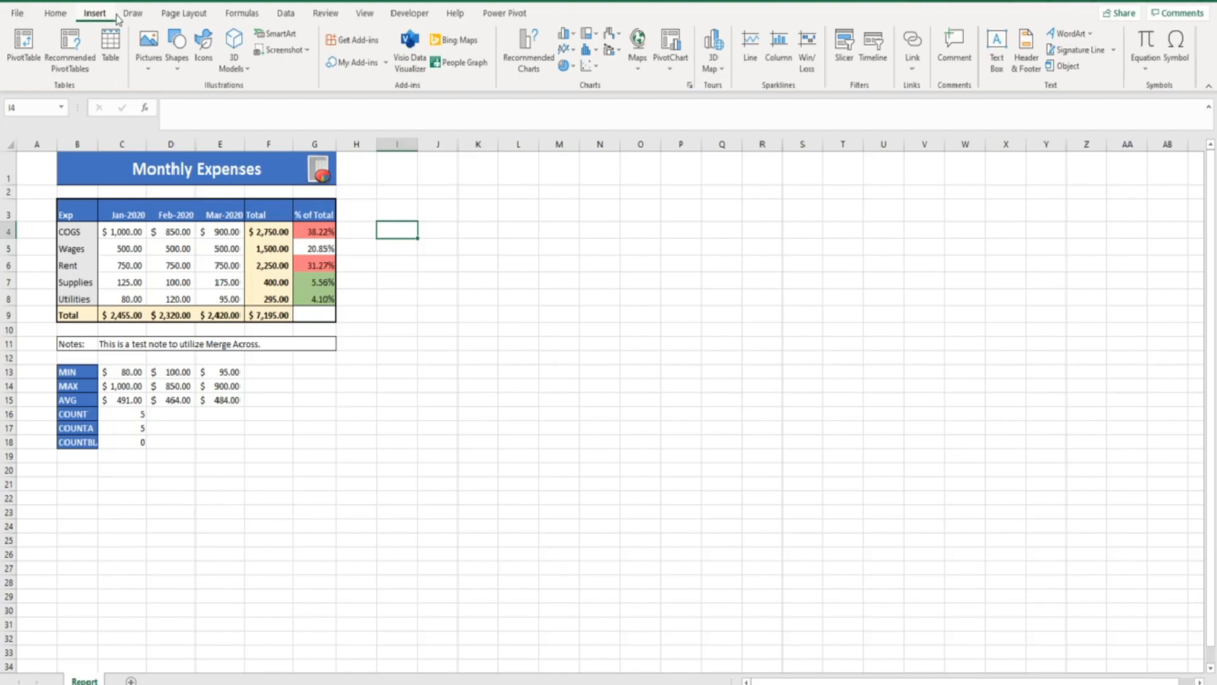
{"action": "left_click", "coordinate": [182, 71]}
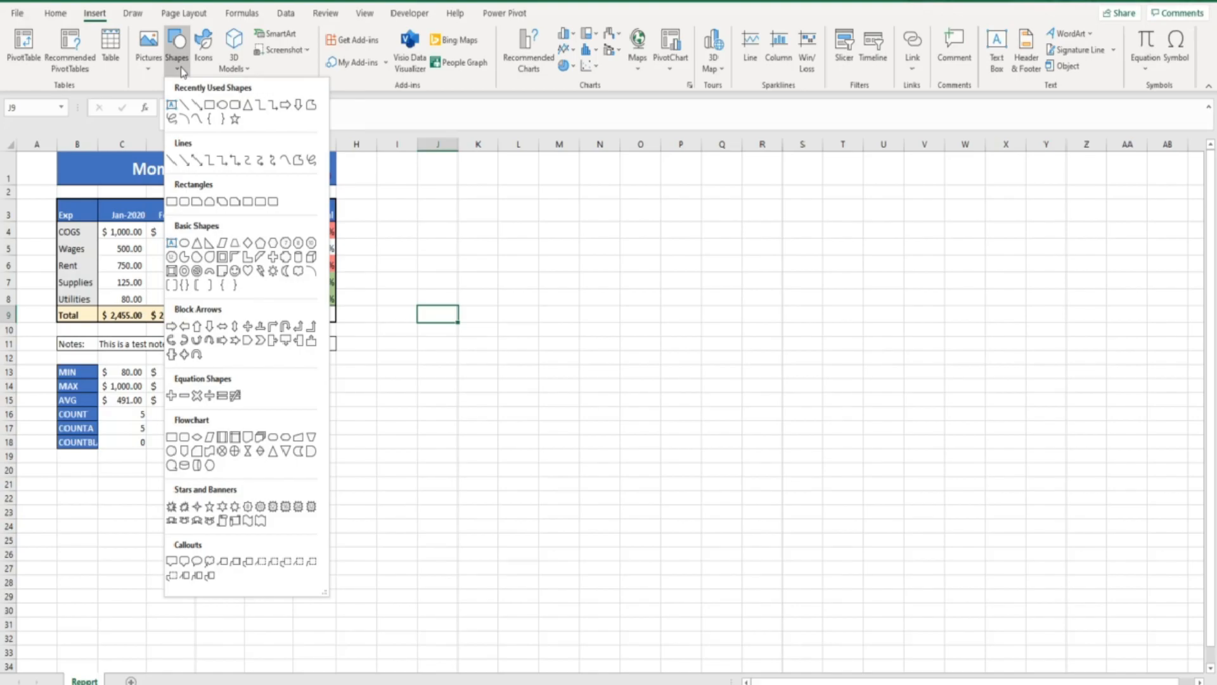
{"action": "left_click", "coordinate": [185, 161]}
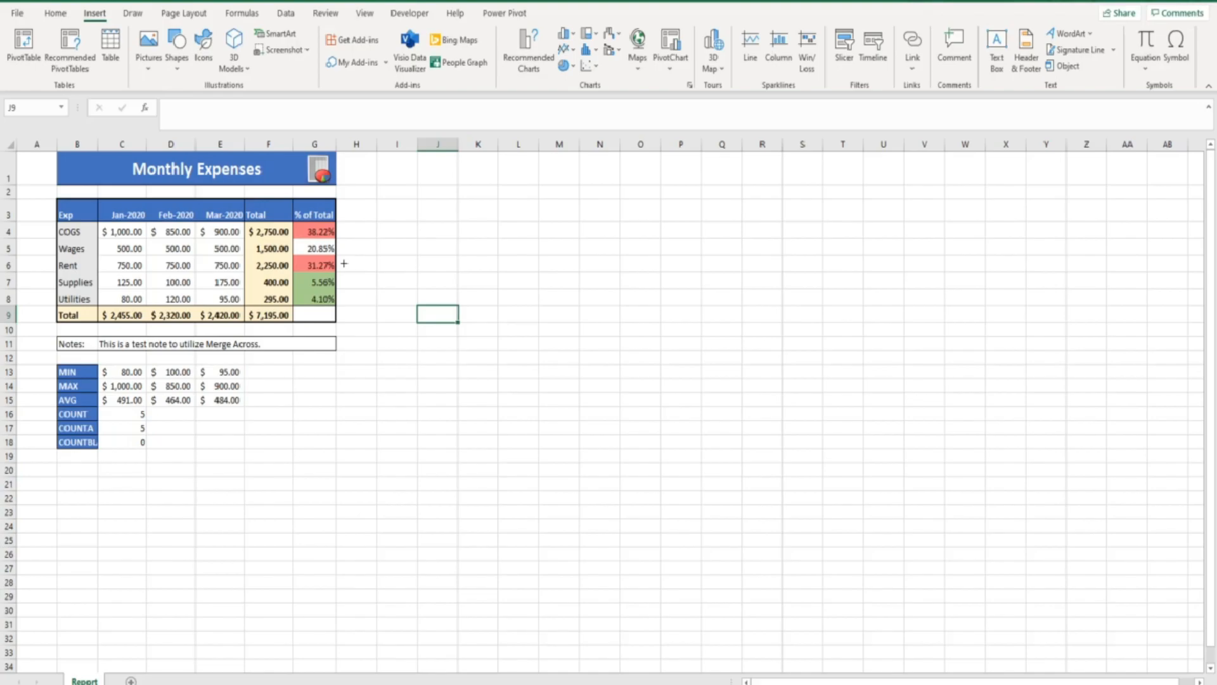
{"action": "left_click_drag", "start_coordinate": [343, 263], "coordinate": [393, 263]}
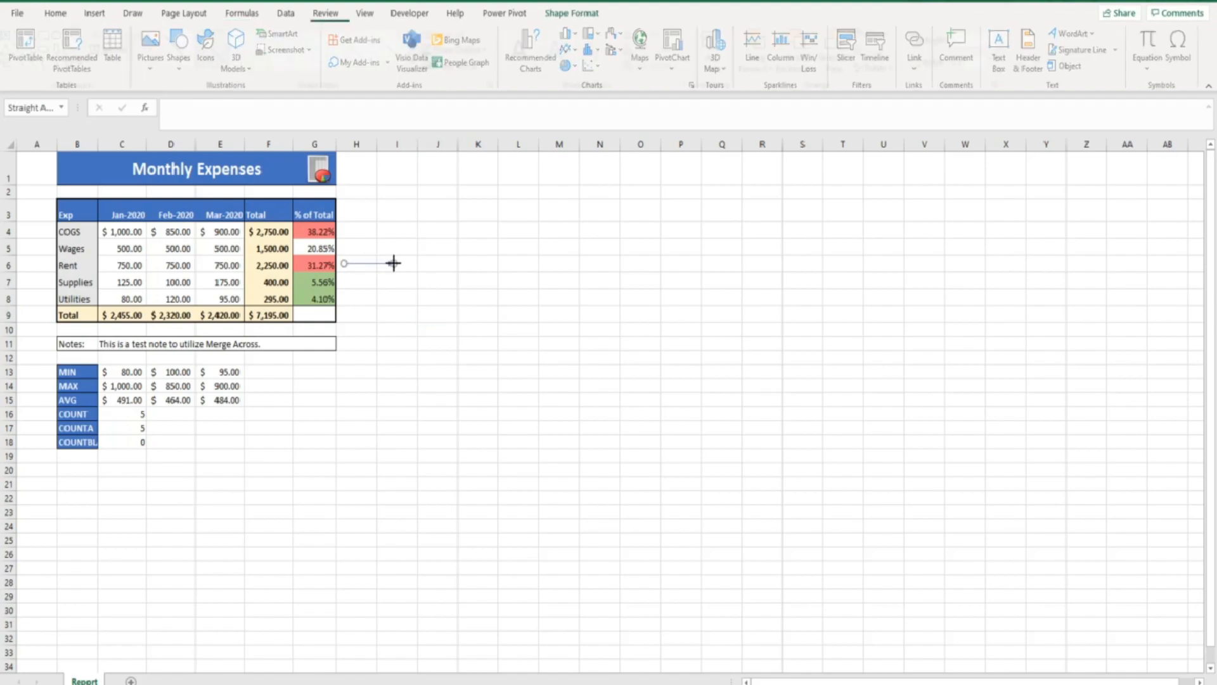
{"action": "left_click", "coordinate": [428, 300]}
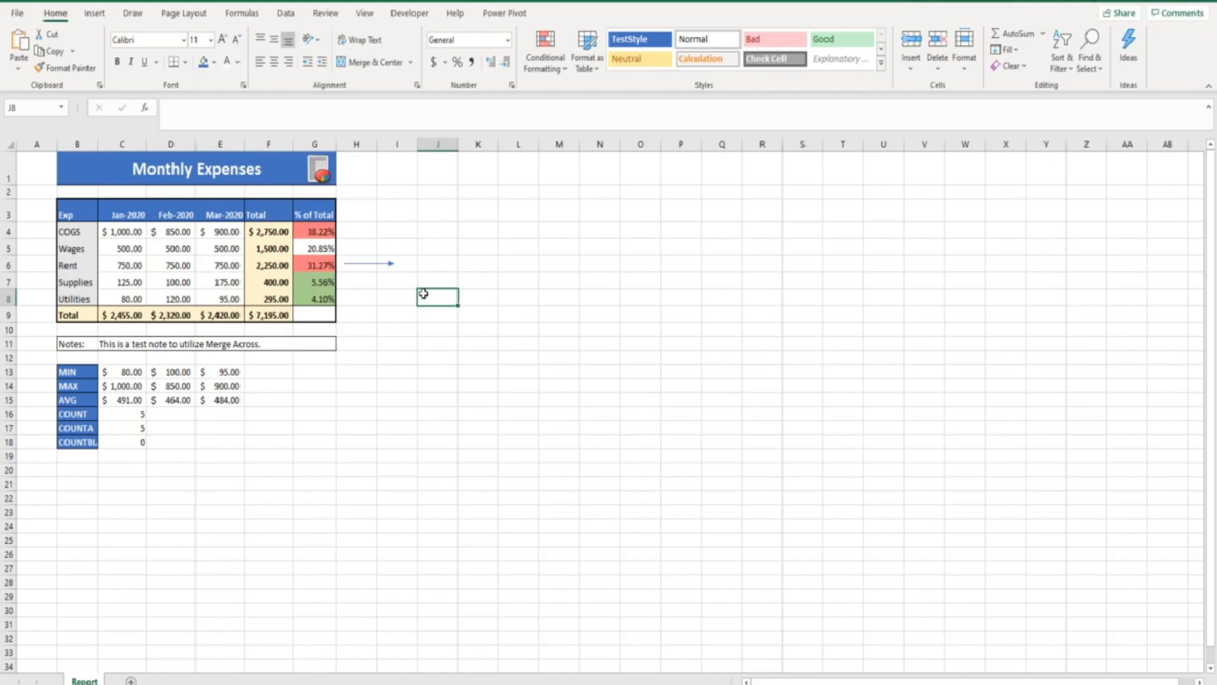
Set the arrow's outline weight to 6 pt
{"action": "left_click", "coordinate": [391, 263]}
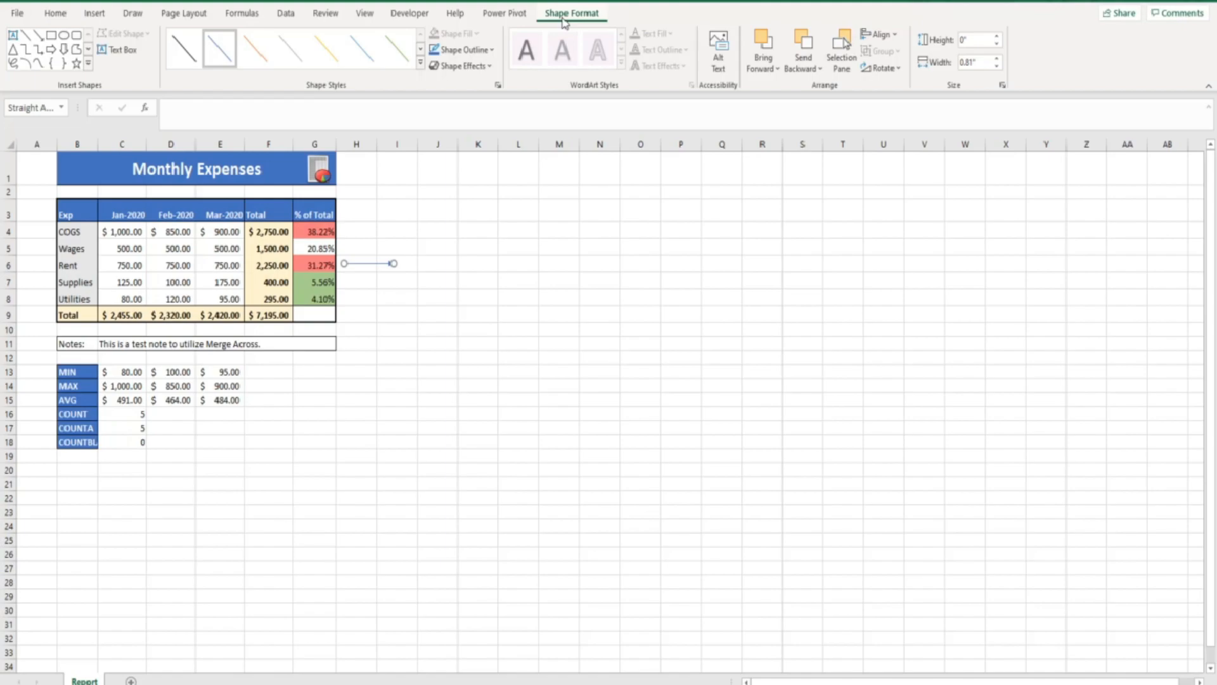
{"action": "left_click", "coordinate": [493, 50]}
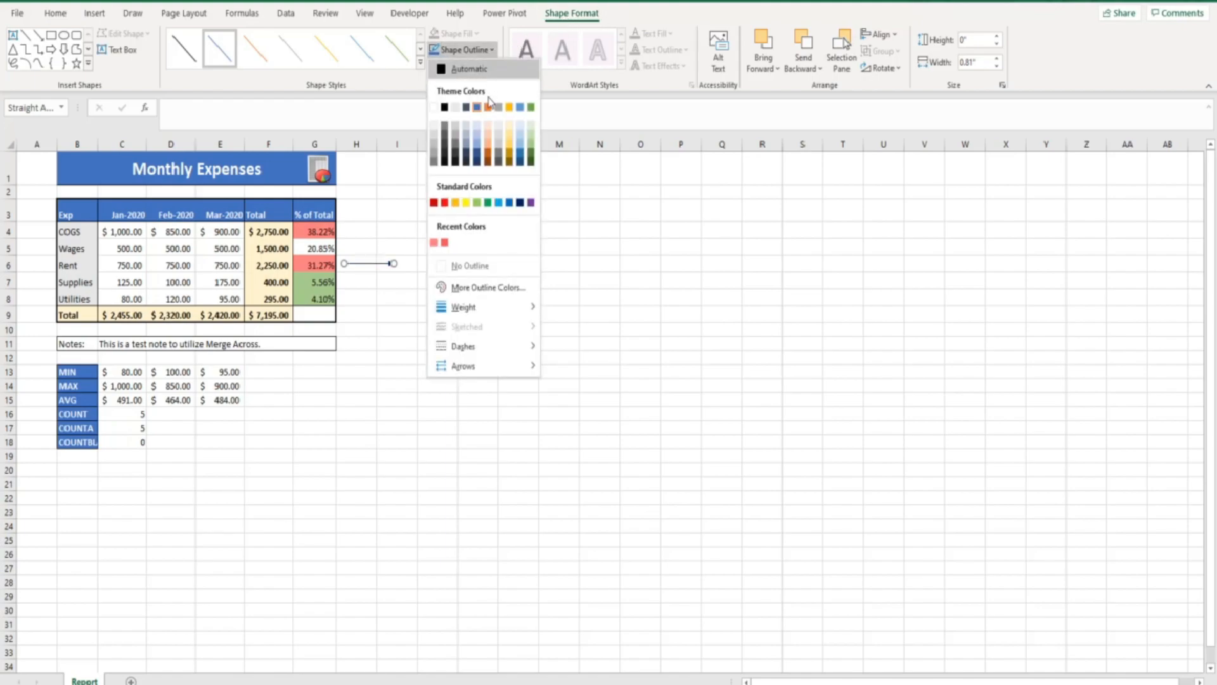
{"action": "mouse_move", "coordinate": [510, 308]}
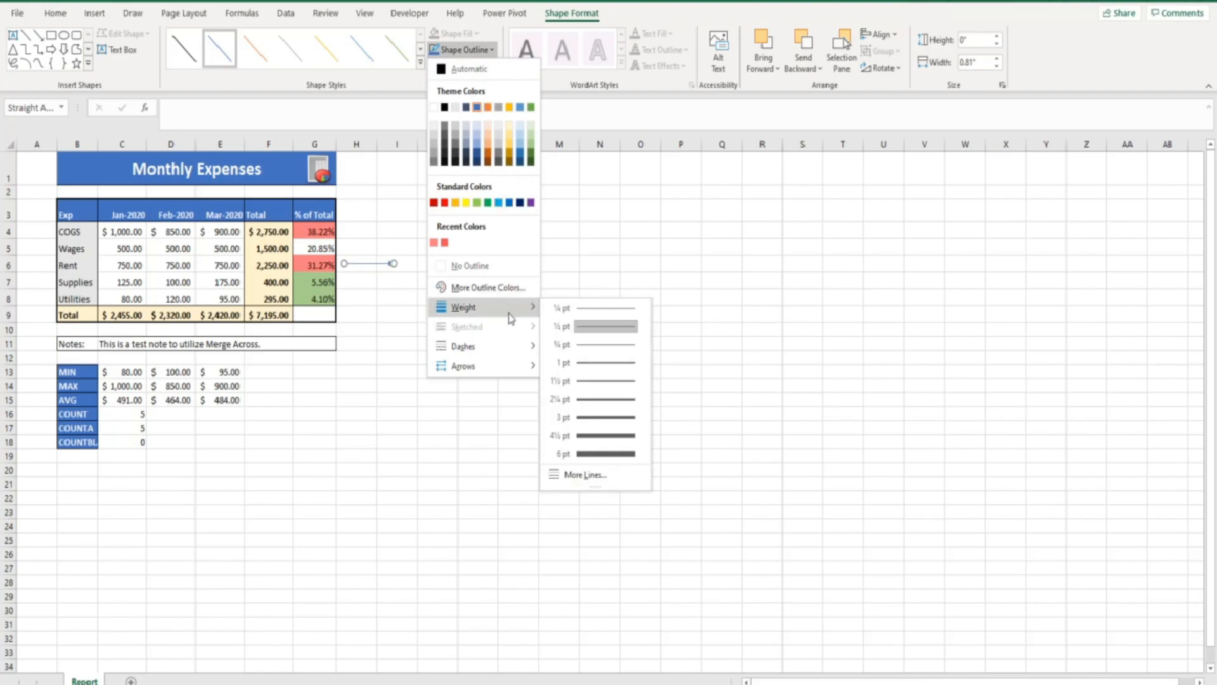
{"action": "left_click", "coordinate": [600, 454]}
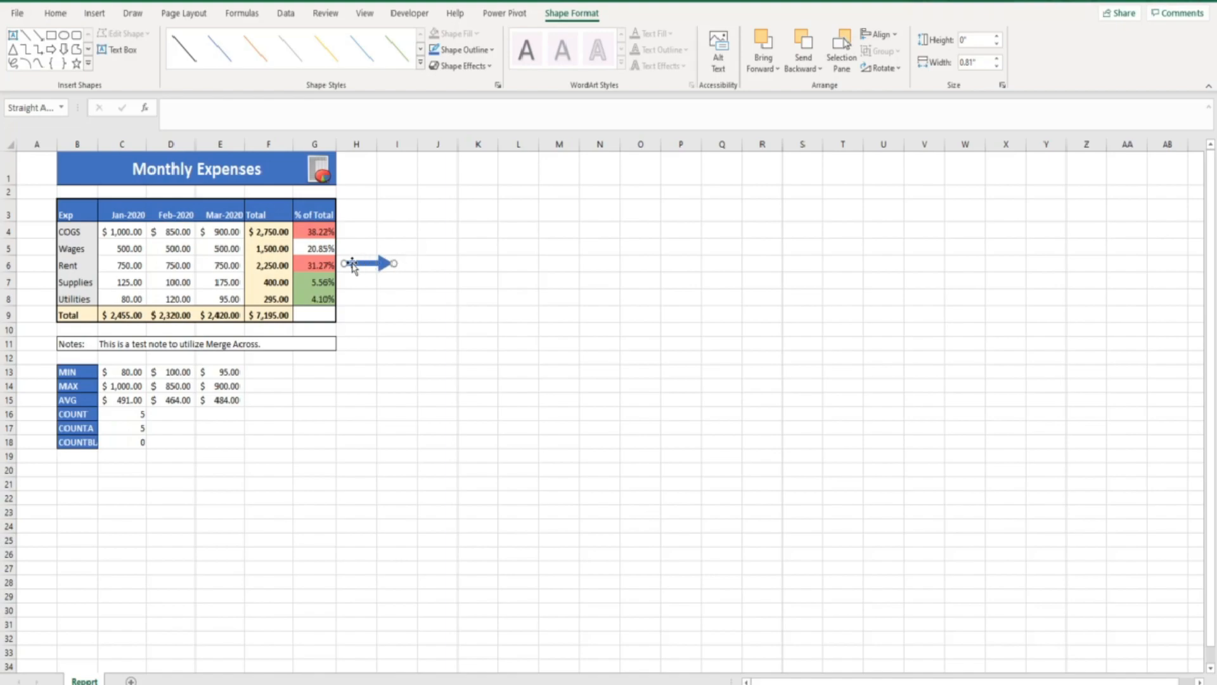
Reverse and reposition the arrow to point at the Rent percentage cell, about 0.89" long, and recolour its outline standard red
{"action": "left_click_drag", "start_coordinate": [345, 263], "coordinate": [447, 264]}
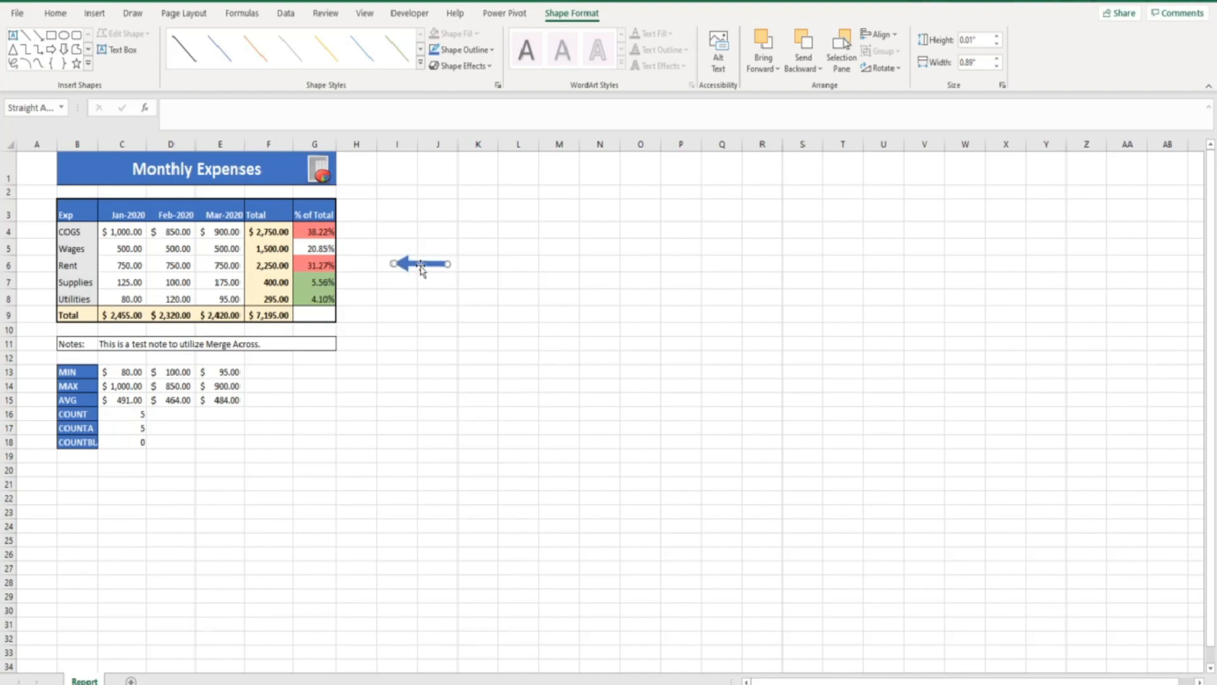
{"action": "left_click_drag", "start_coordinate": [419, 264], "coordinate": [369, 264]}
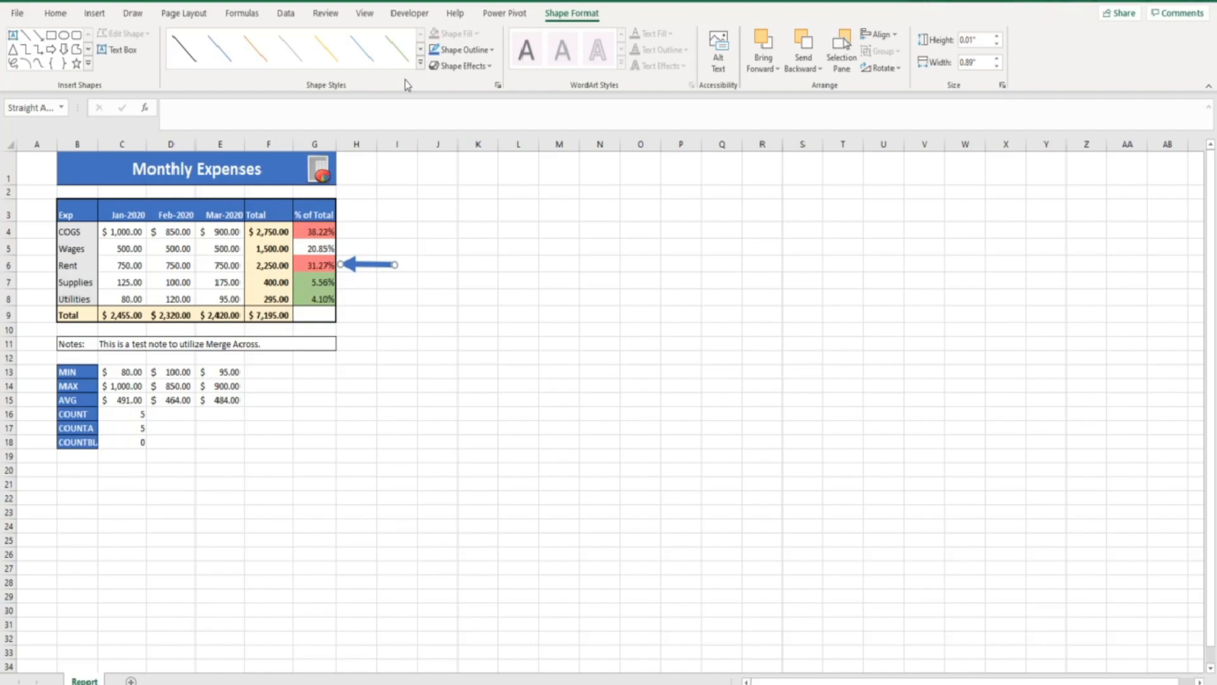
{"action": "left_click", "coordinate": [465, 50]}
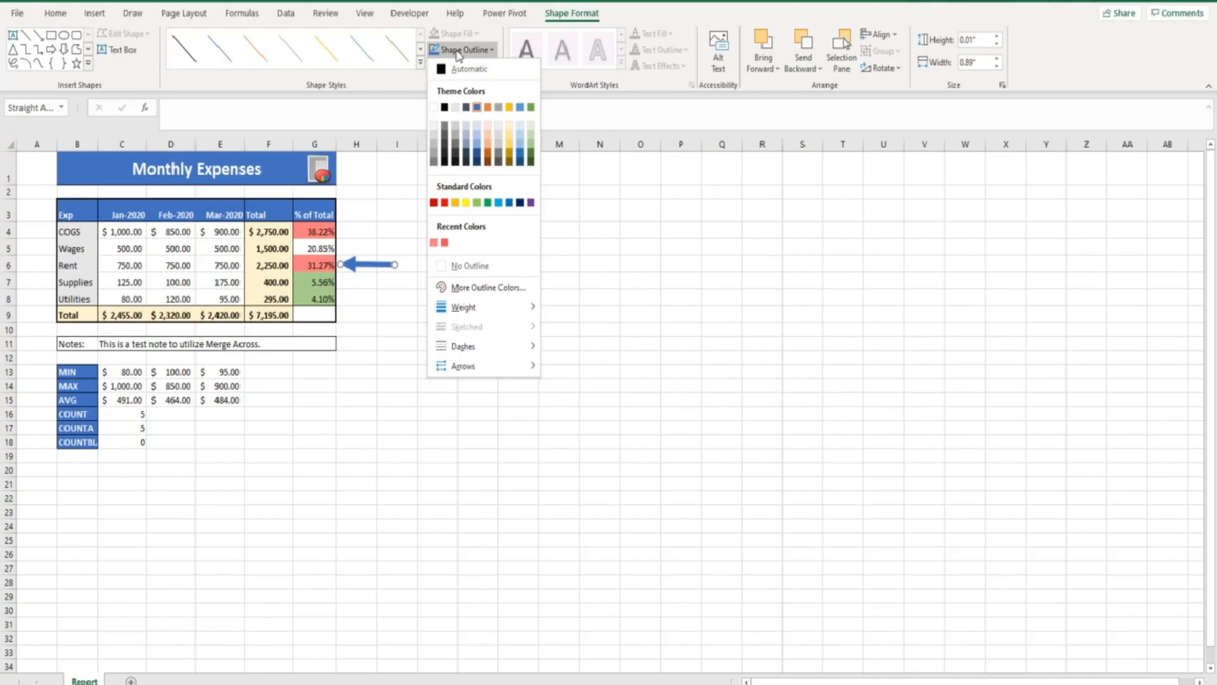
{"action": "left_click", "coordinate": [444, 203]}
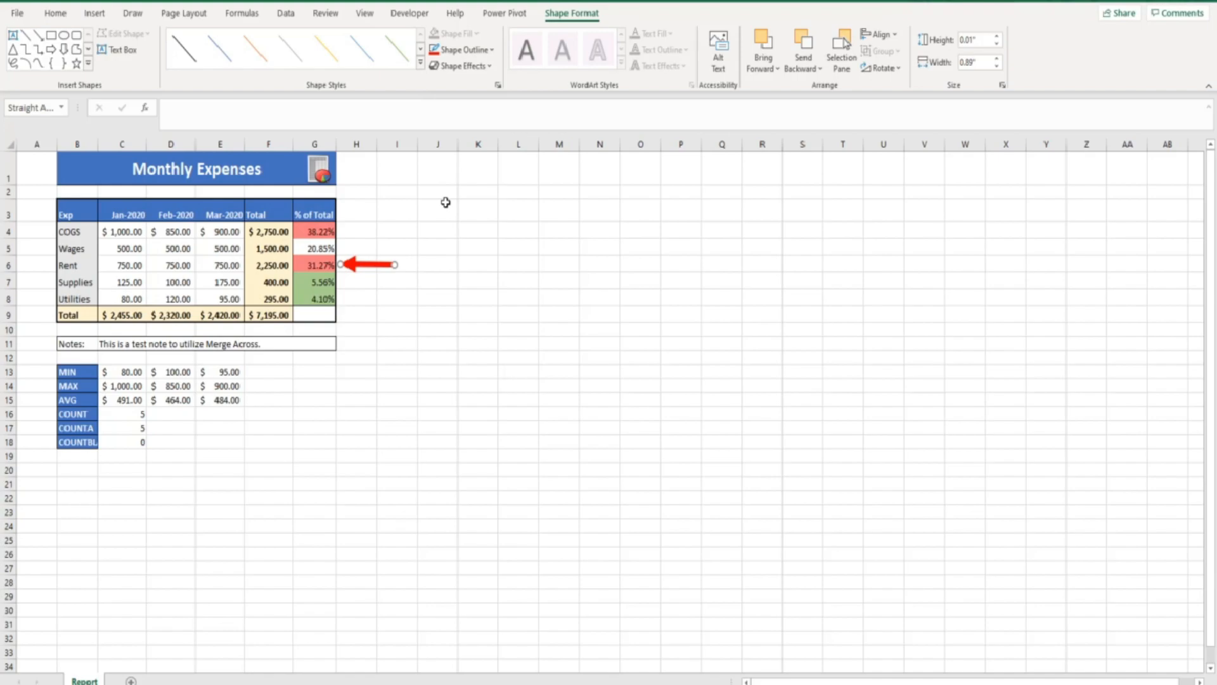
{"action": "left_click", "coordinate": [446, 203]}
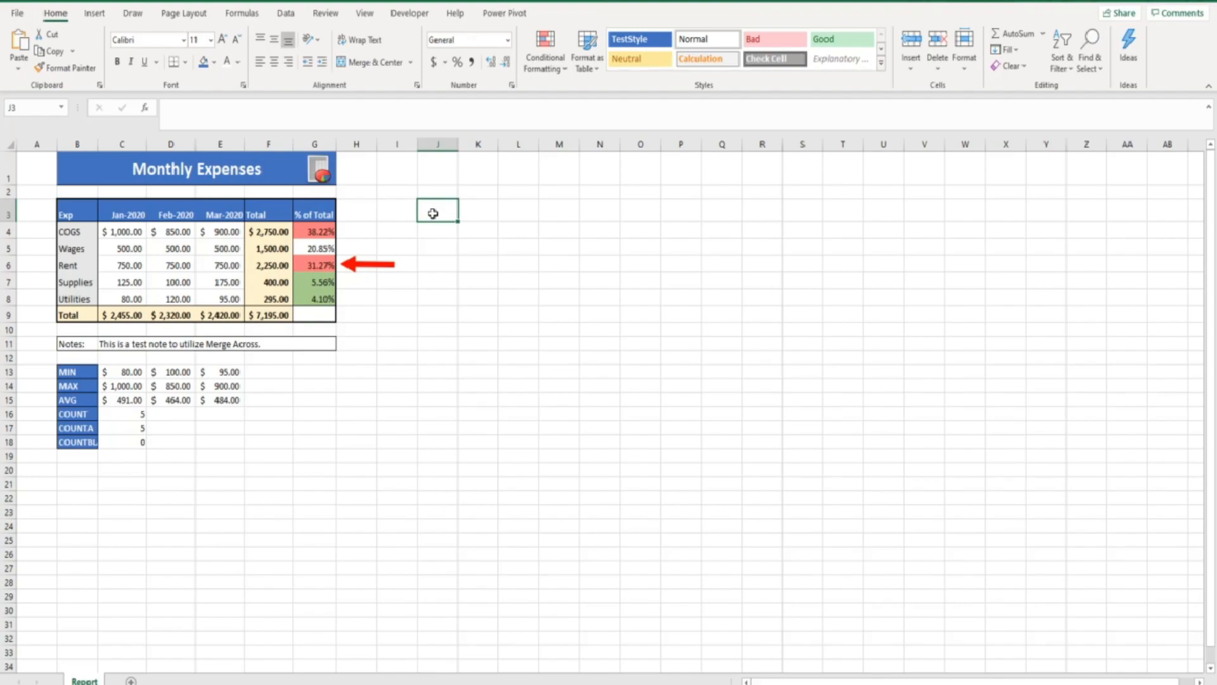
Draw a rounded rectangle about 0.48" high and 1.07" wide around cell J3 and enter the text "Button" in it
{"action": "left_click", "coordinate": [96, 16]}
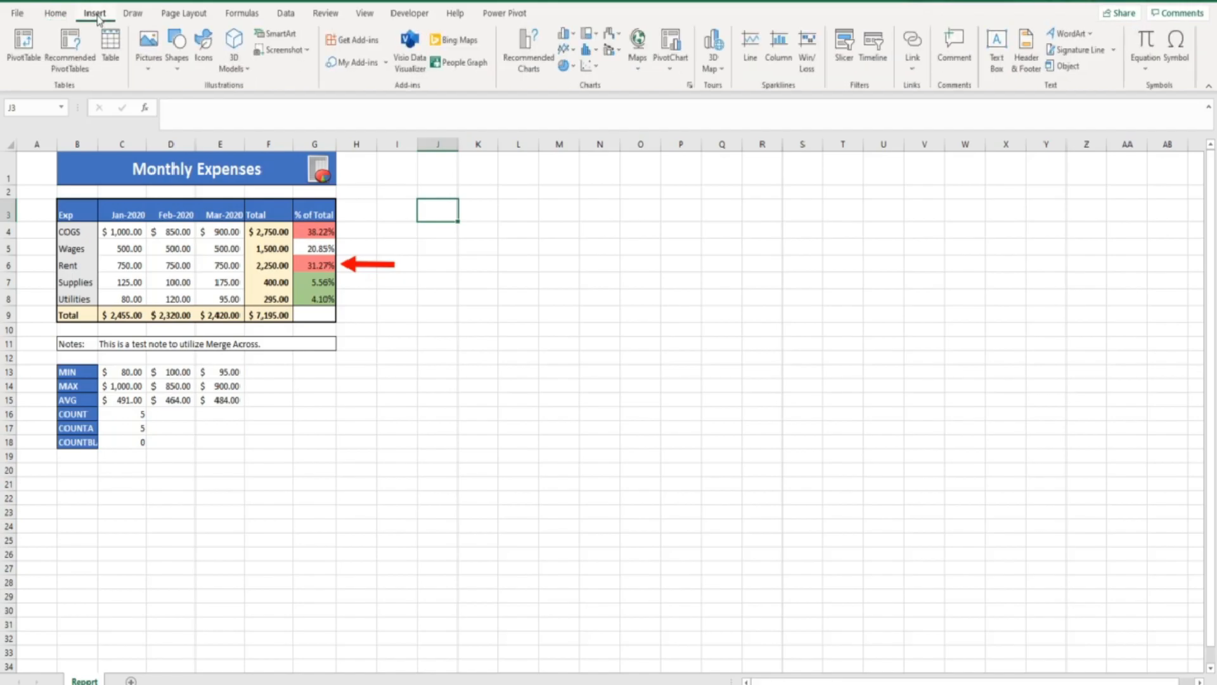
{"action": "left_click", "coordinate": [178, 58]}
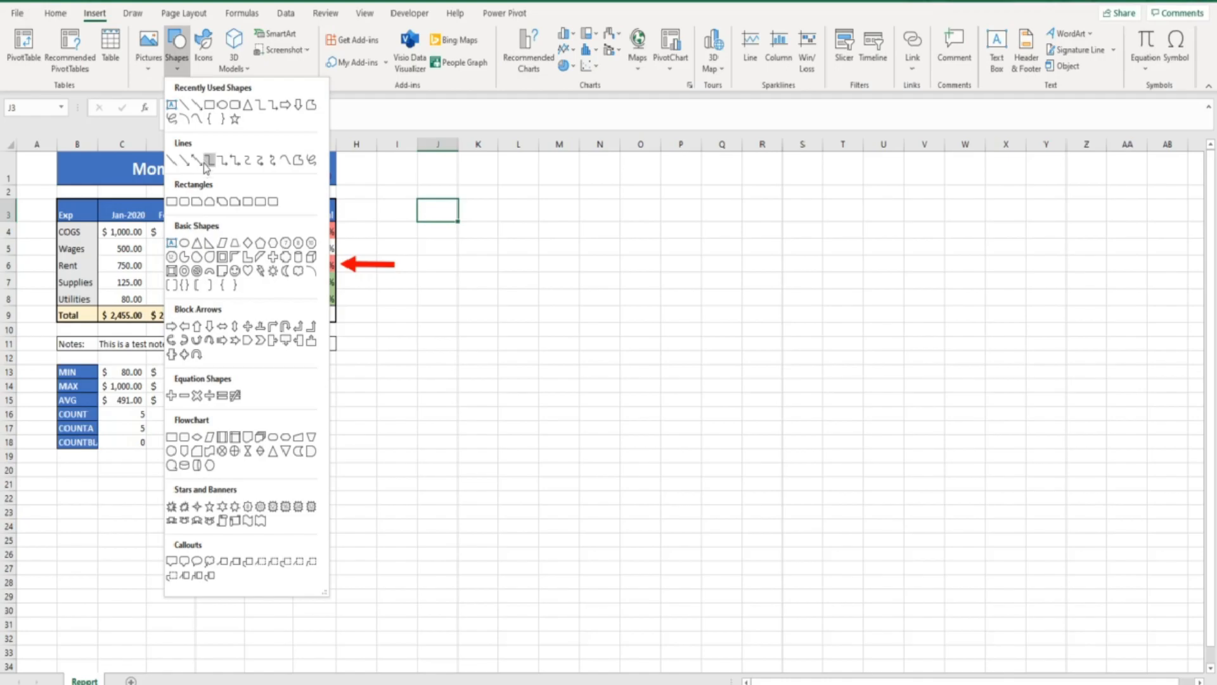
{"action": "left_click", "coordinate": [184, 201]}
{"action": "left_click_drag", "start_coordinate": [404, 203], "coordinate": [468, 235]}
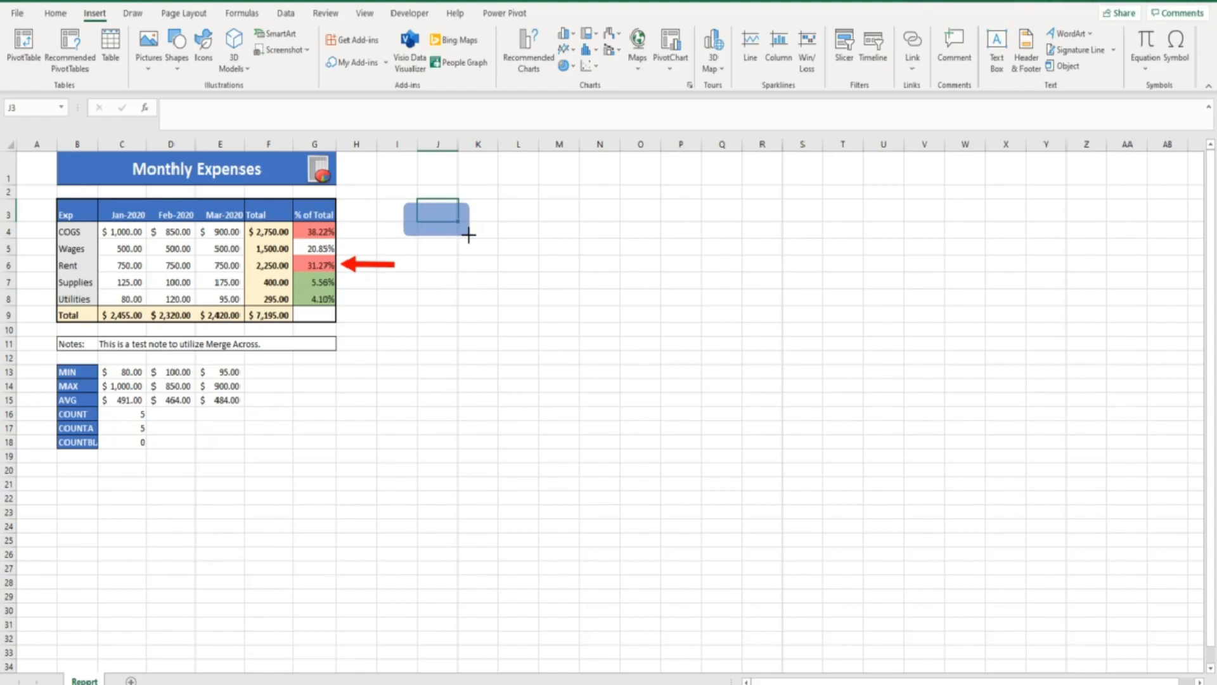
{"action": "left_click_drag", "start_coordinate": [469, 235], "coordinate": [469, 235]}
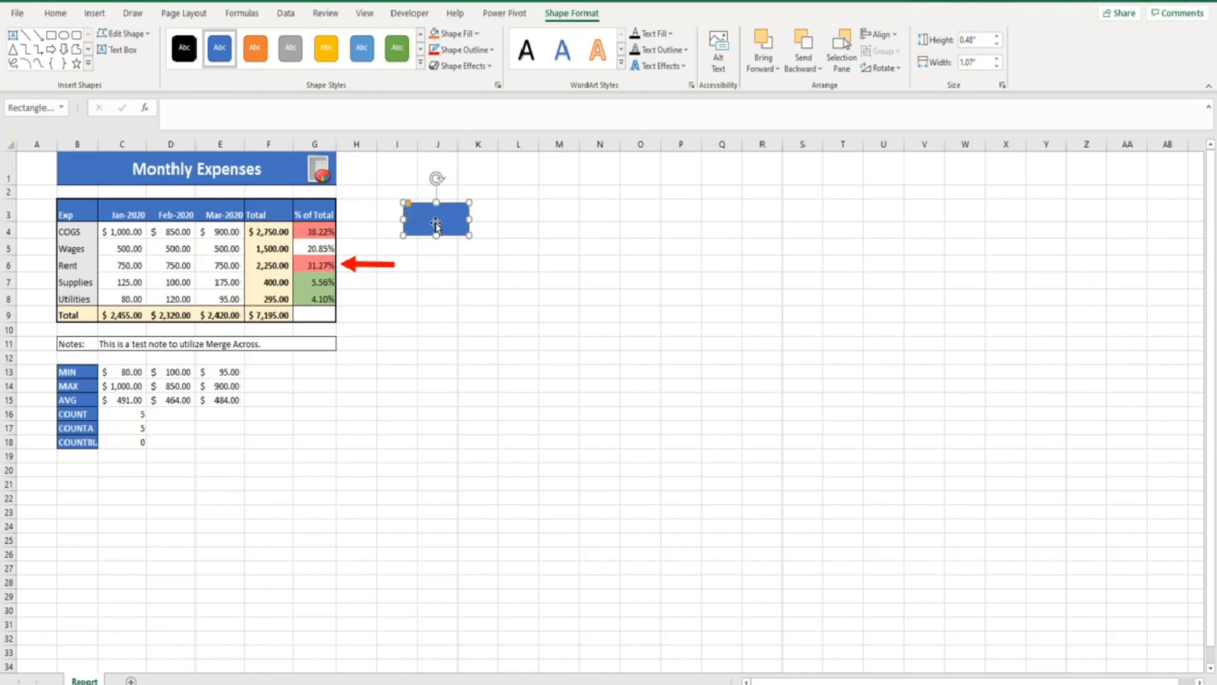
{"action": "type", "text": "tton"}
Format the shape's text as bold, size 16, centred both horizontally and vertically
{"action": "left_click", "coordinate": [65, 14]}
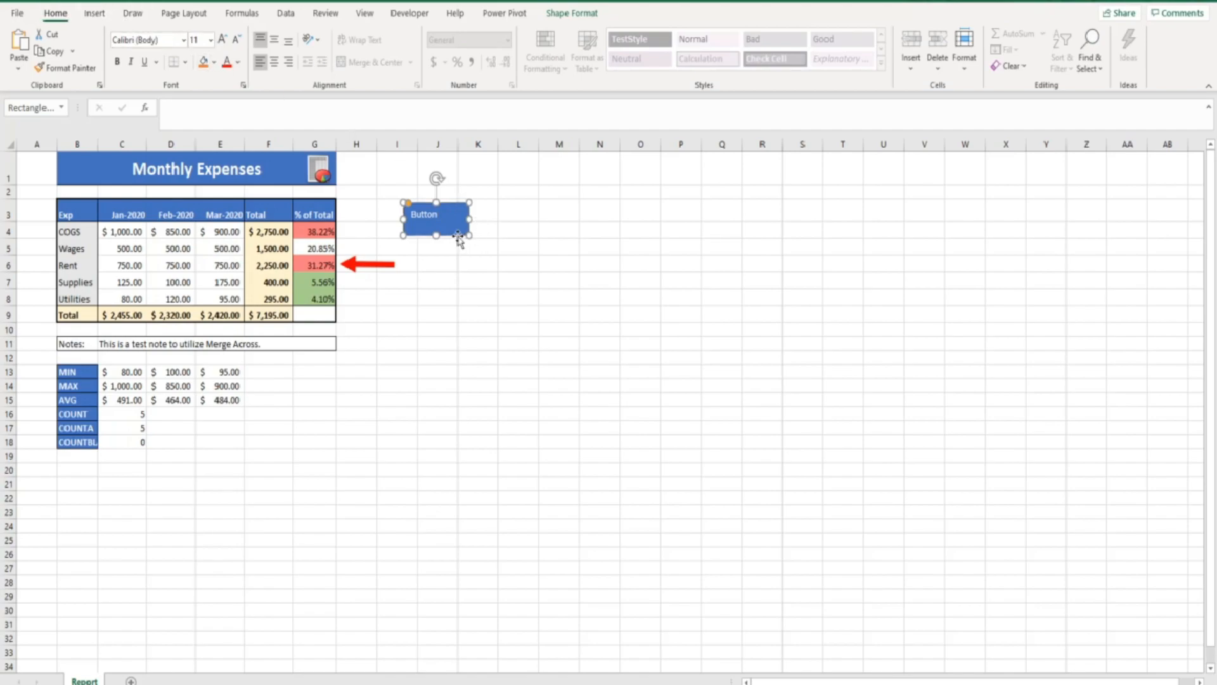
{"action": "left_click", "coordinate": [118, 62]}
{"action": "left_click", "coordinate": [224, 41]}
{"action": "left_click", "coordinate": [225, 41]}
{"action": "left_click", "coordinate": [224, 41]}
{"action": "left_click", "coordinate": [274, 61]}
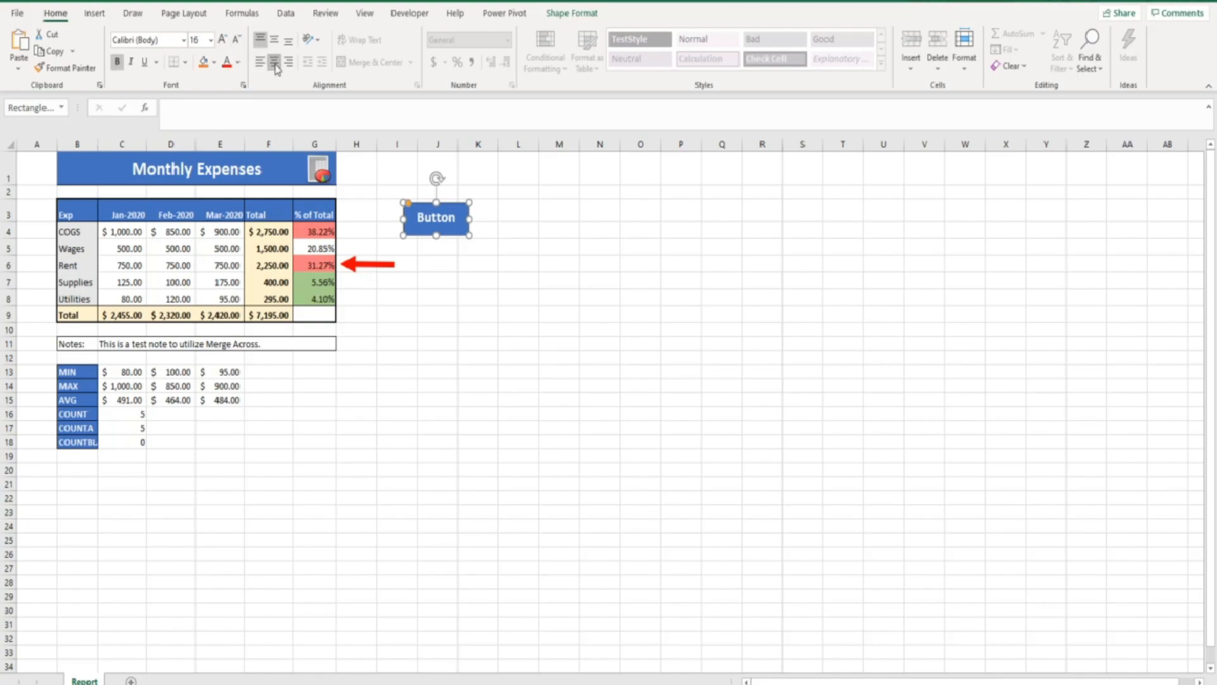
{"action": "left_click", "coordinate": [275, 41]}
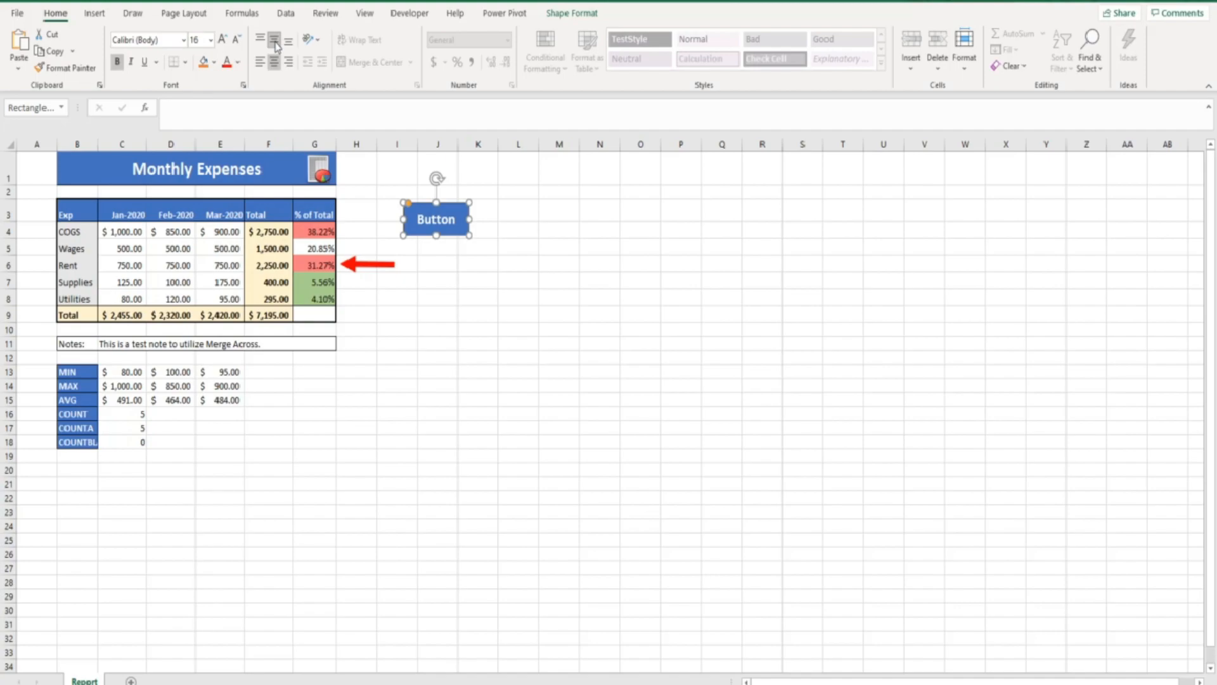
Fill the button shape with the lighter blue theme colour next to green
{"action": "left_click", "coordinate": [556, 14]}
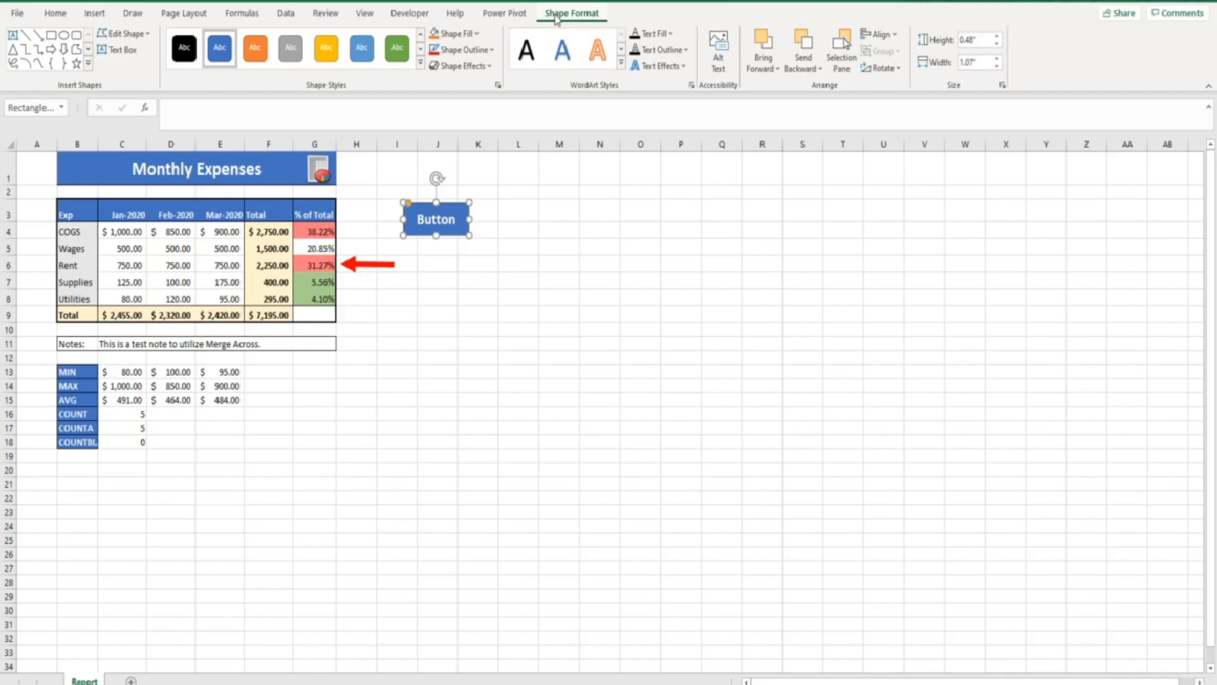
{"action": "left_click", "coordinate": [476, 34]}
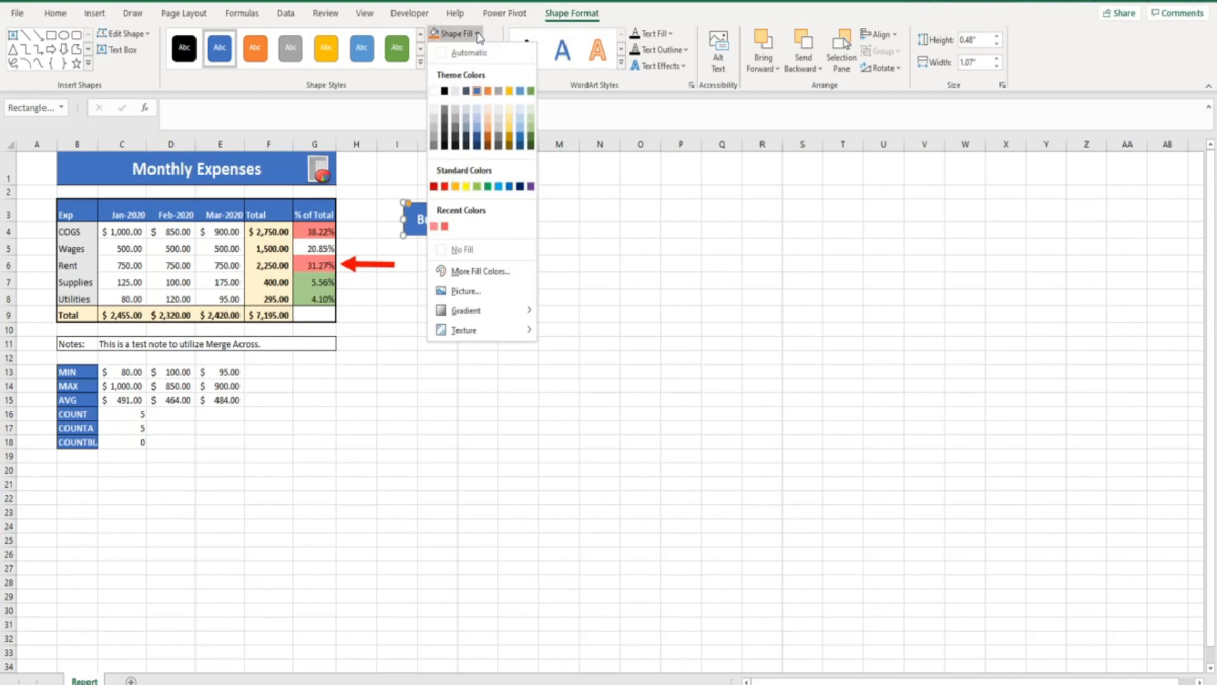
{"action": "left_click", "coordinate": [521, 92]}
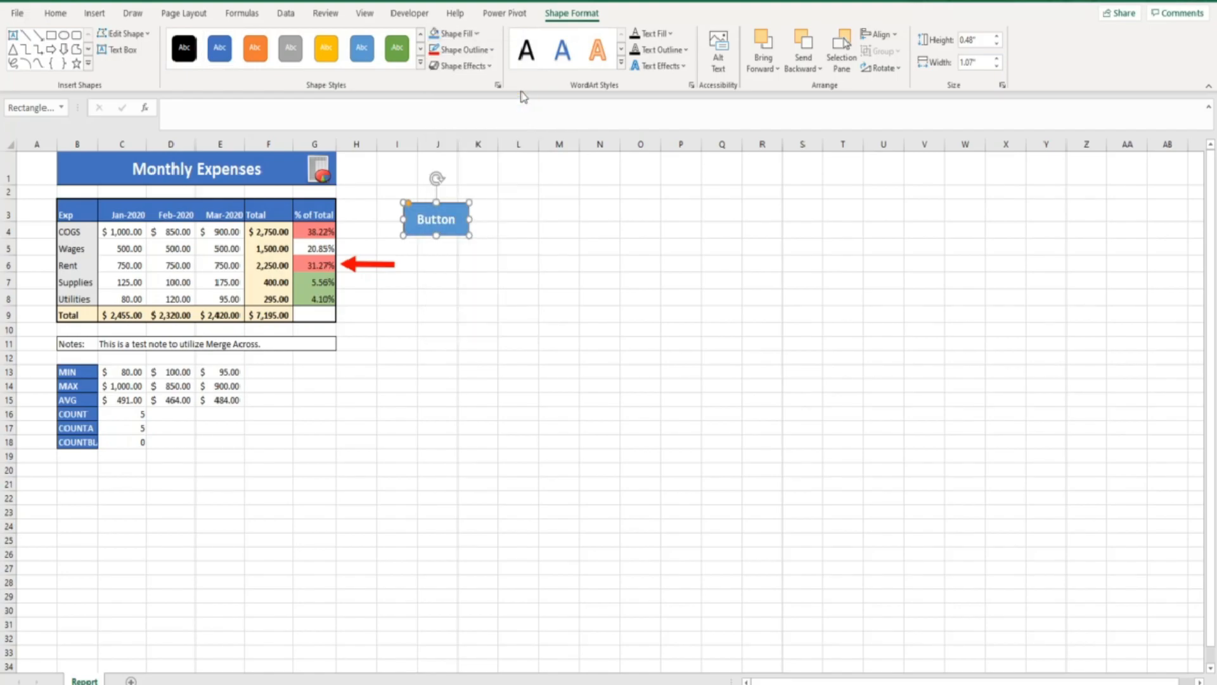
{"action": "left_click", "coordinate": [518, 209]}
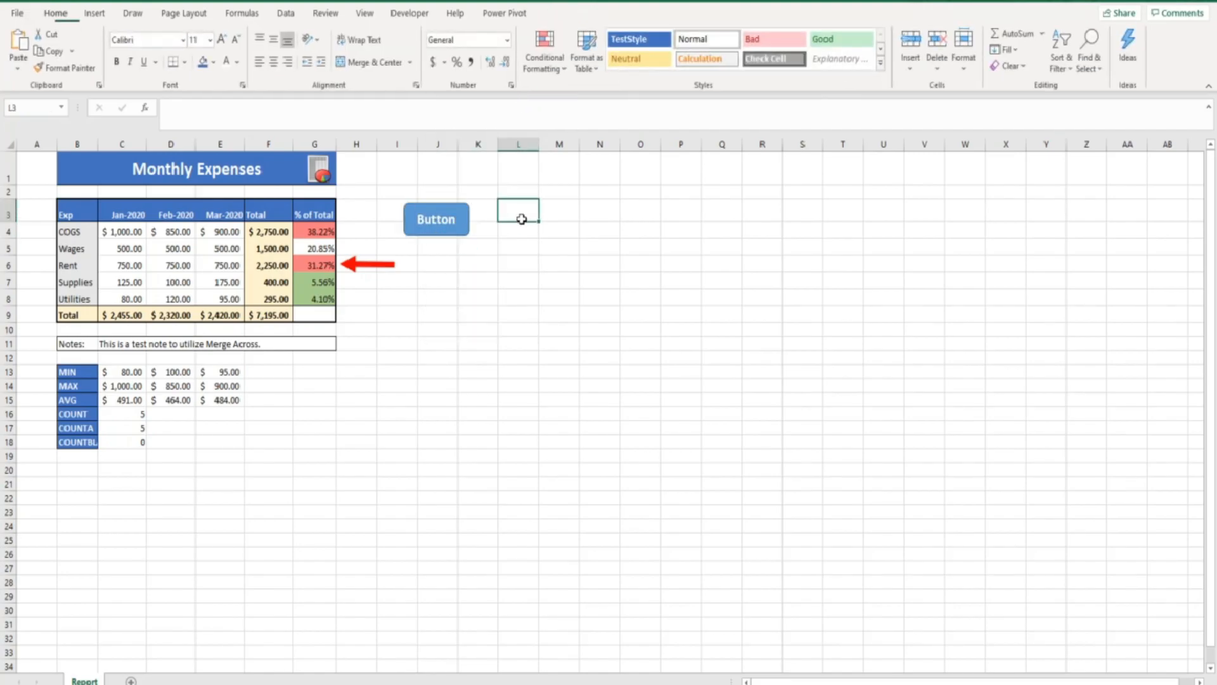
Remove the outline from the button shape
{"action": "left_click", "coordinate": [466, 229]}
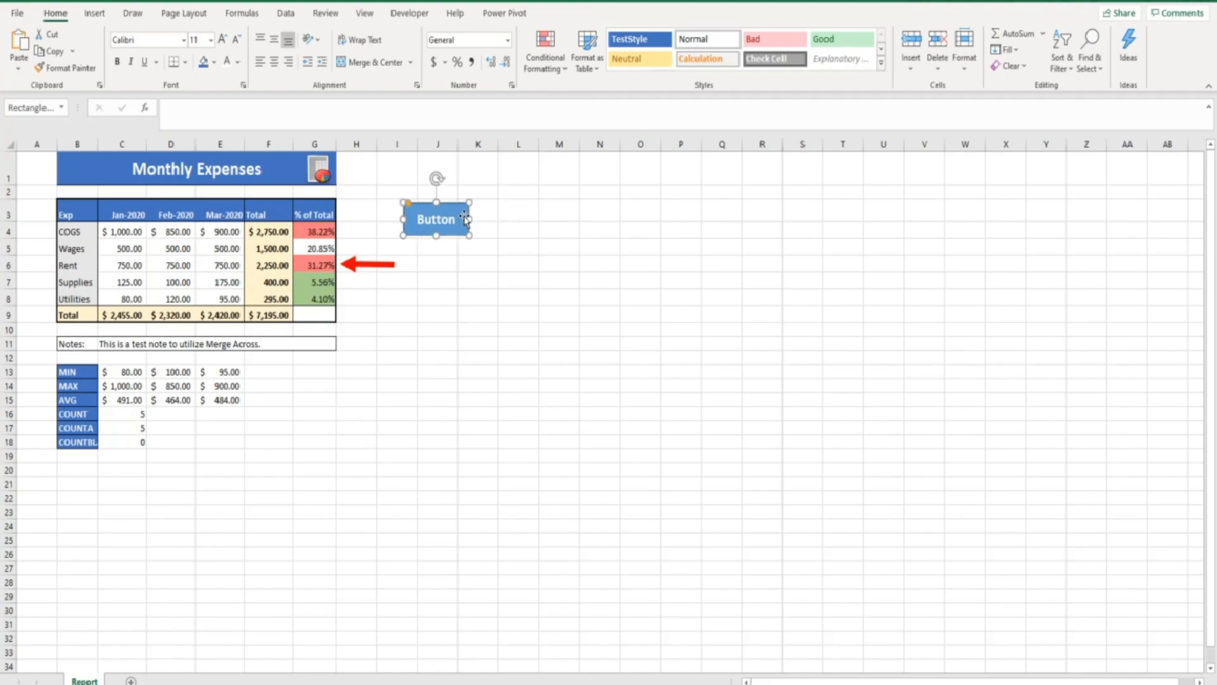
{"action": "left_click", "coordinate": [487, 50]}
{"action": "left_click", "coordinate": [486, 50]}
{"action": "left_click", "coordinate": [486, 50]}
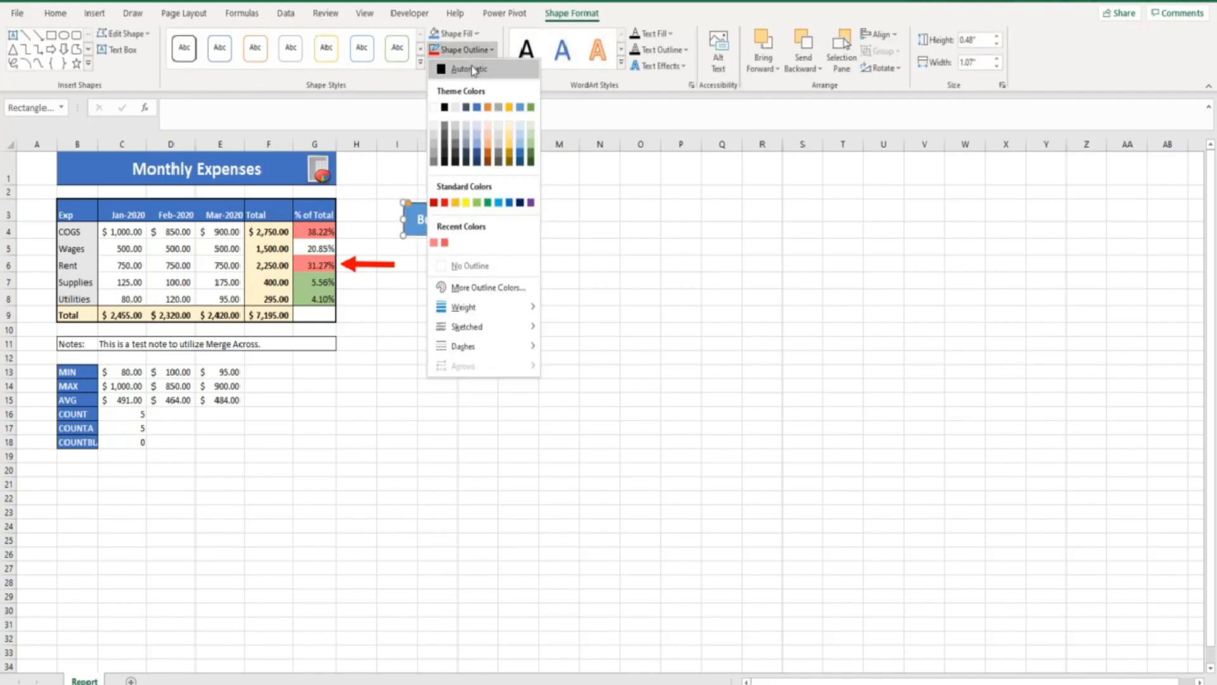
{"action": "left_click", "coordinate": [489, 267]}
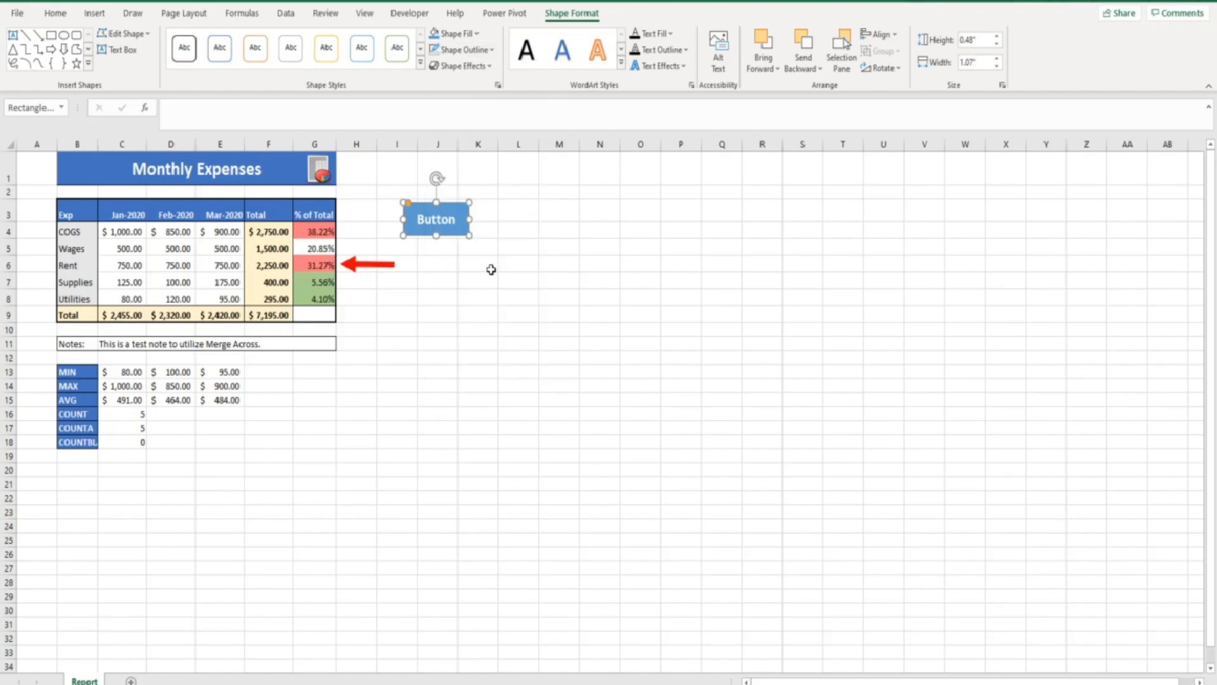
Apply the second preset shape effect in the first row to the button for a raised look
{"action": "left_click", "coordinate": [463, 69]}
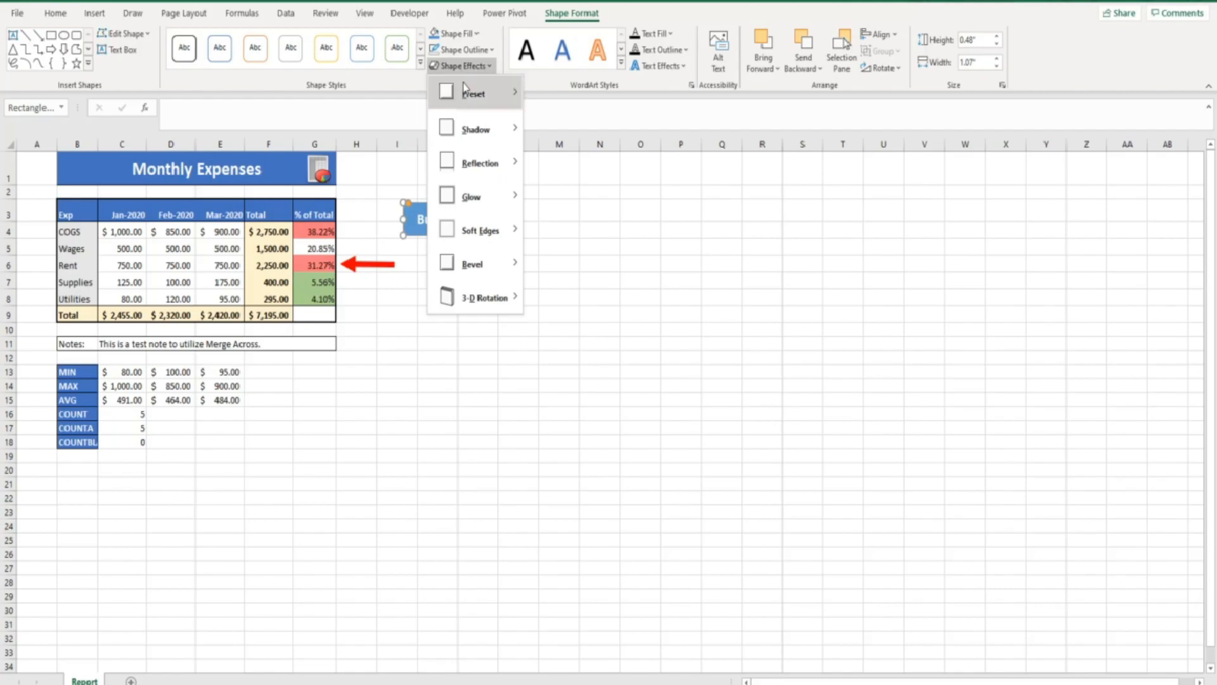
{"action": "mouse_move", "coordinate": [466, 88]}
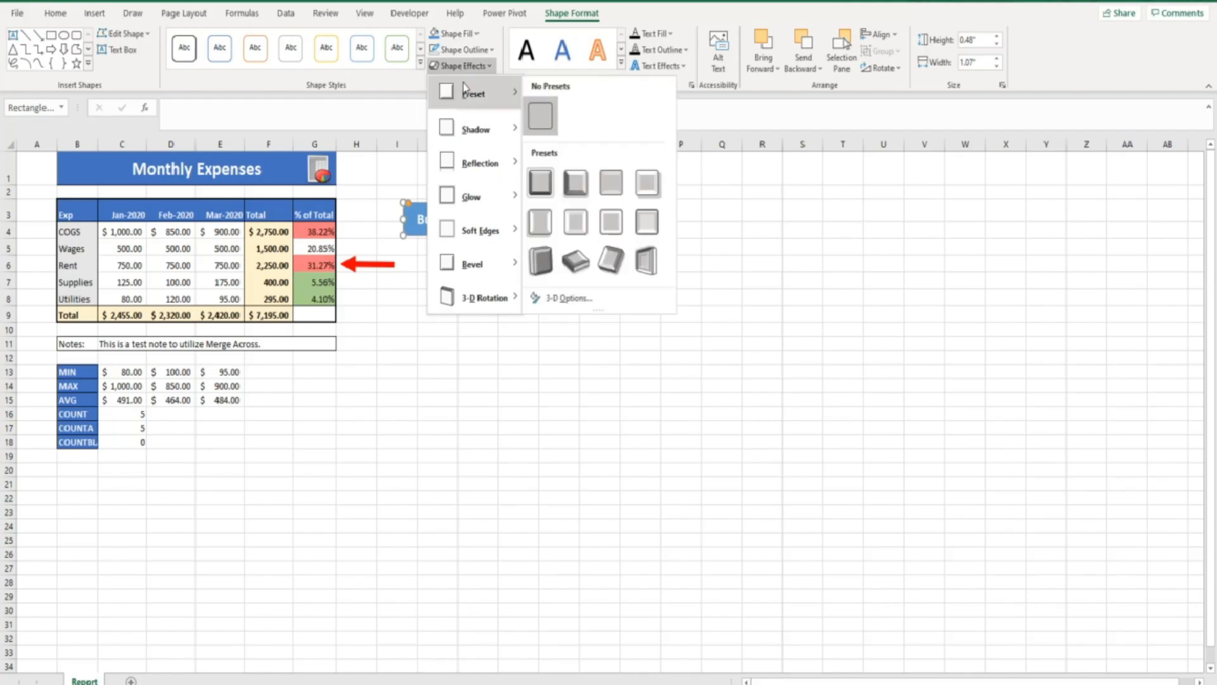
{"action": "left_click", "coordinate": [572, 185]}
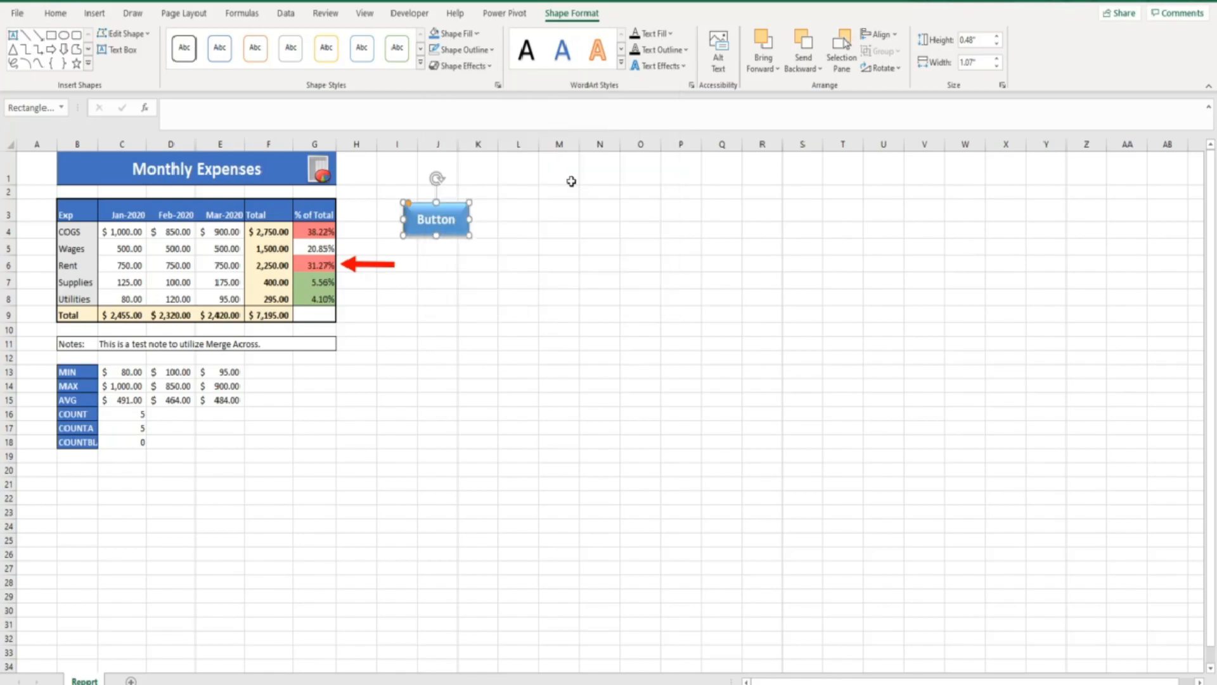
{"action": "left_click", "coordinate": [571, 182]}
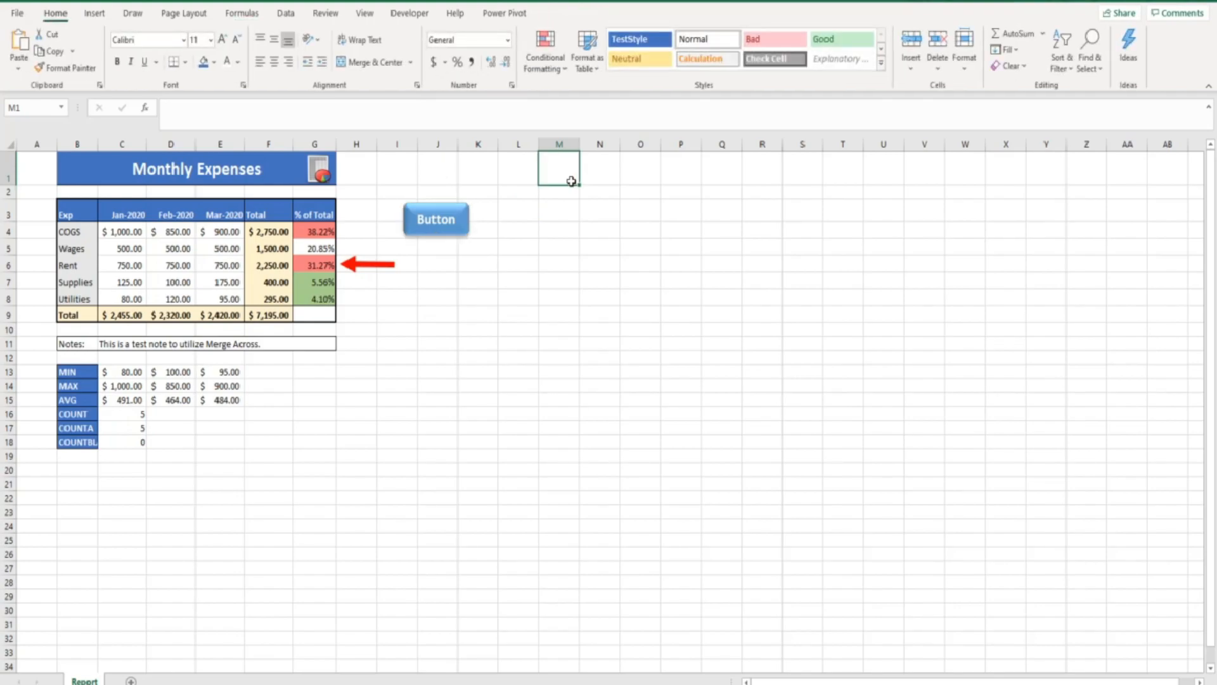
{"action": "left_click", "coordinate": [524, 166]}
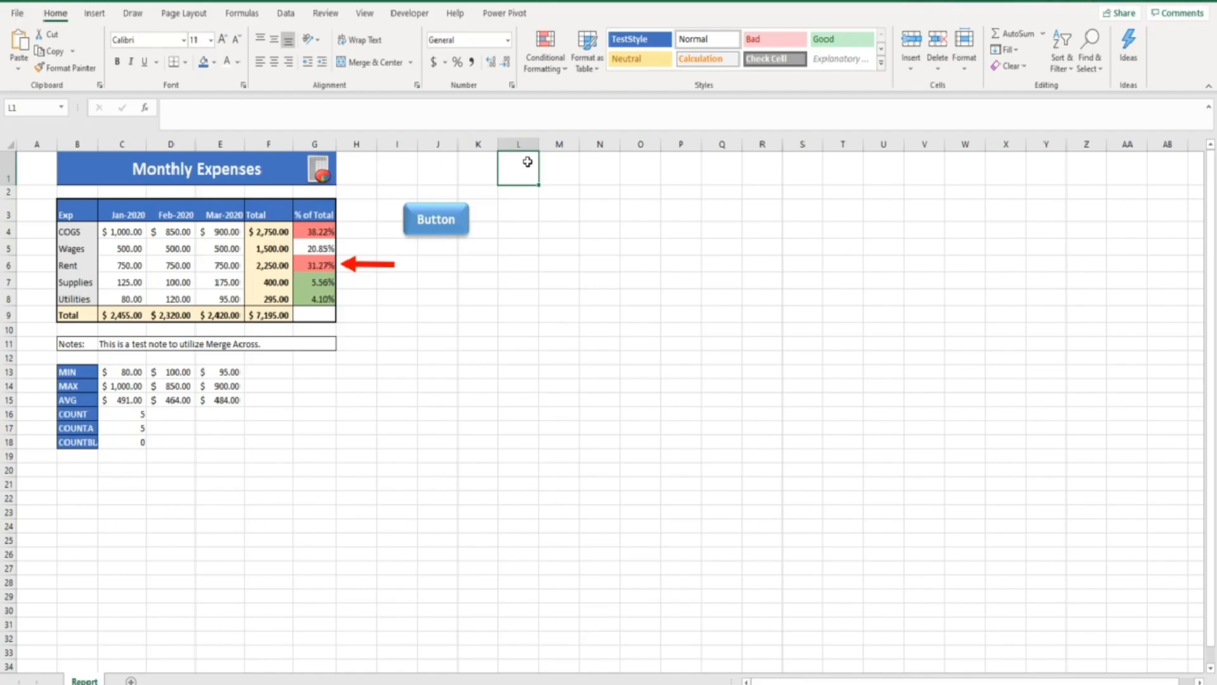
Open the button's size and properties settings and show its object positioning options
{"action": "right_click", "coordinate": [467, 213]}
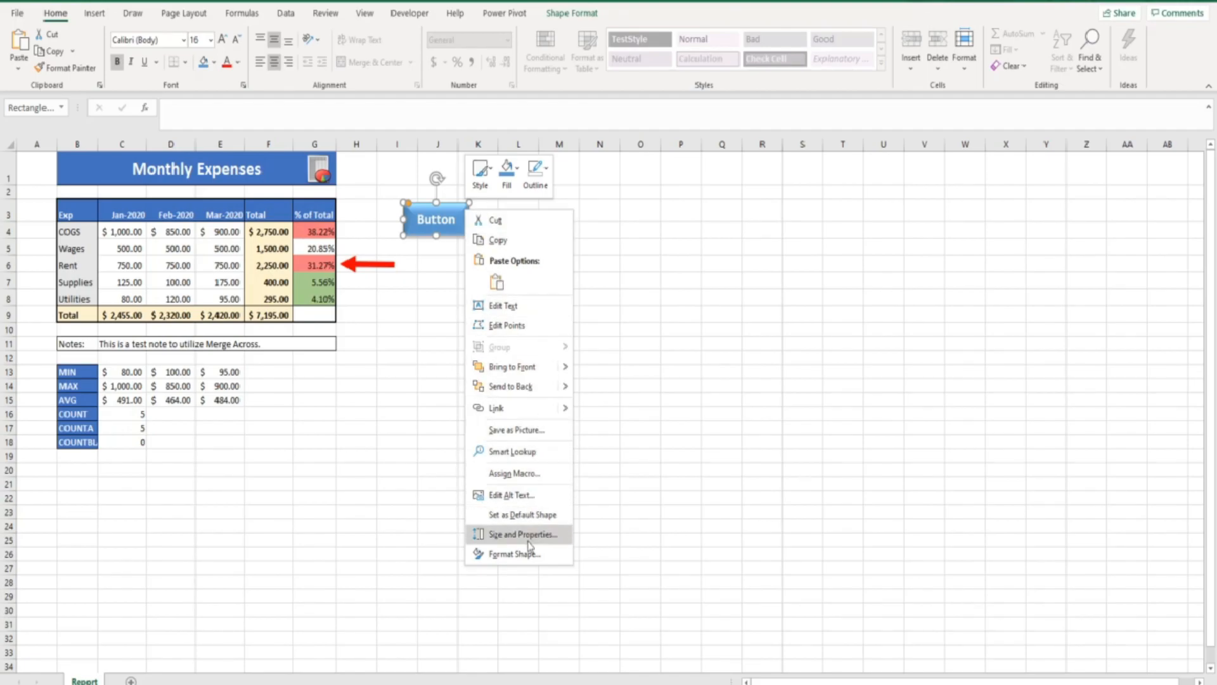
{"action": "left_click", "coordinate": [523, 534]}
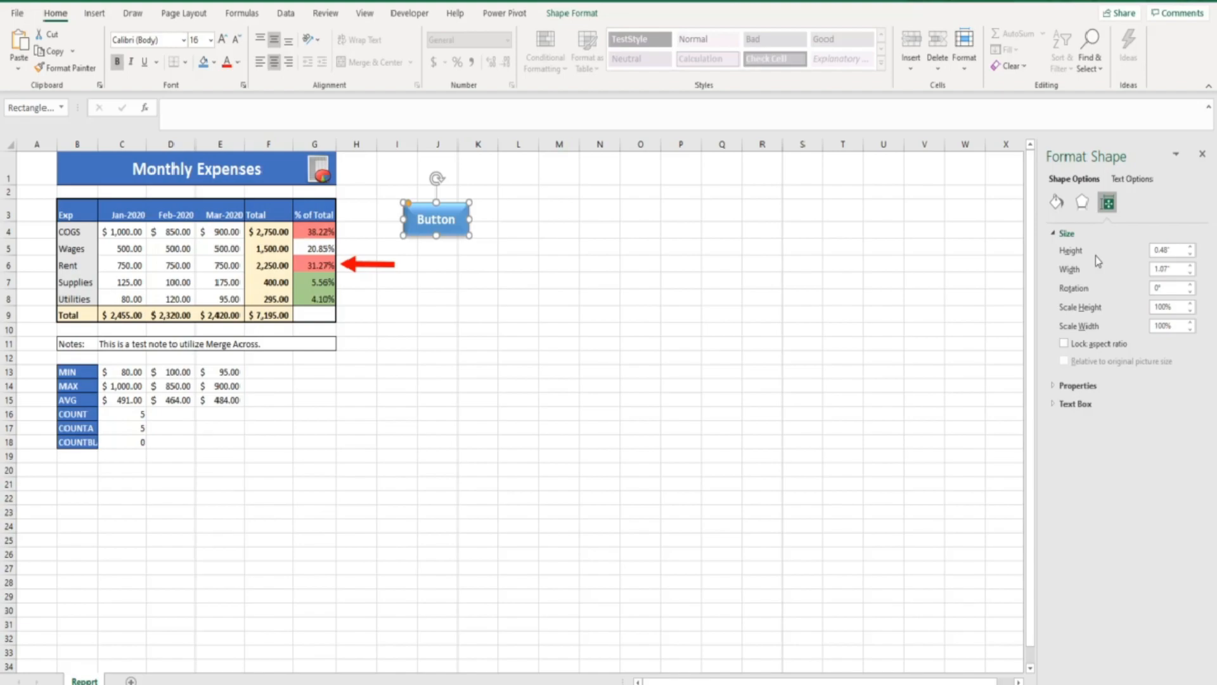
{"action": "left_click", "coordinate": [1054, 386]}
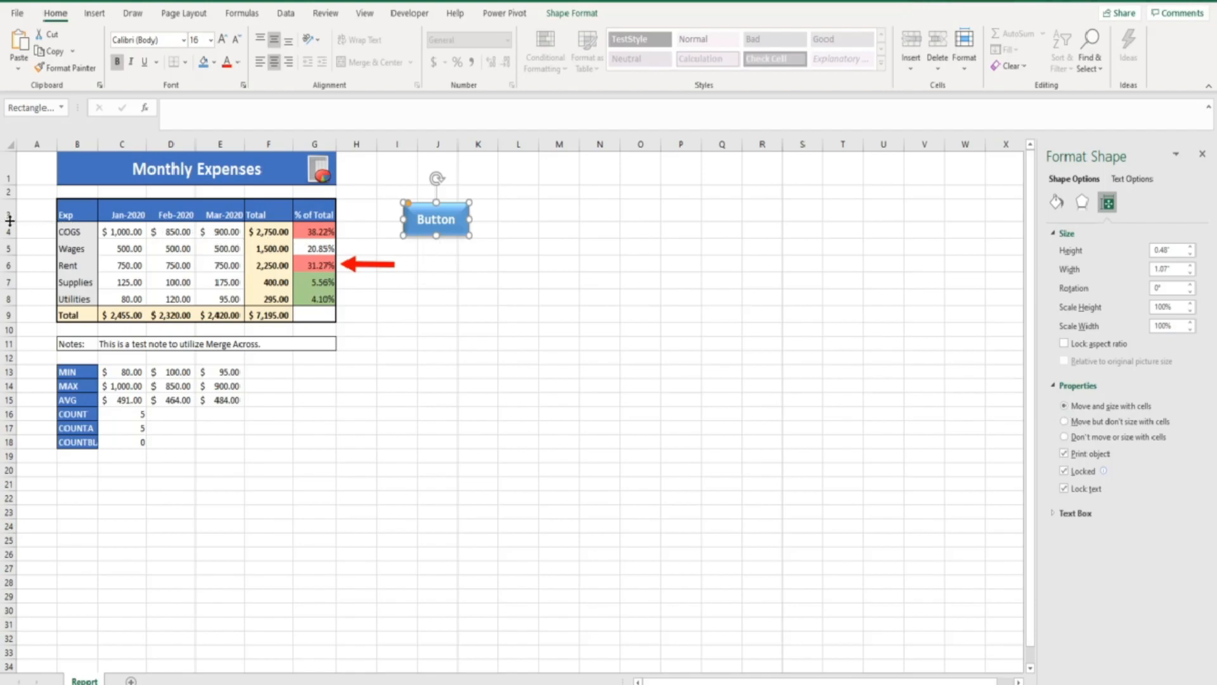
Test how the button scales with cells by making row 3 taller and auto-fitting it back
{"action": "left_click_drag", "start_coordinate": [9, 220], "coordinate": [9, 248]}
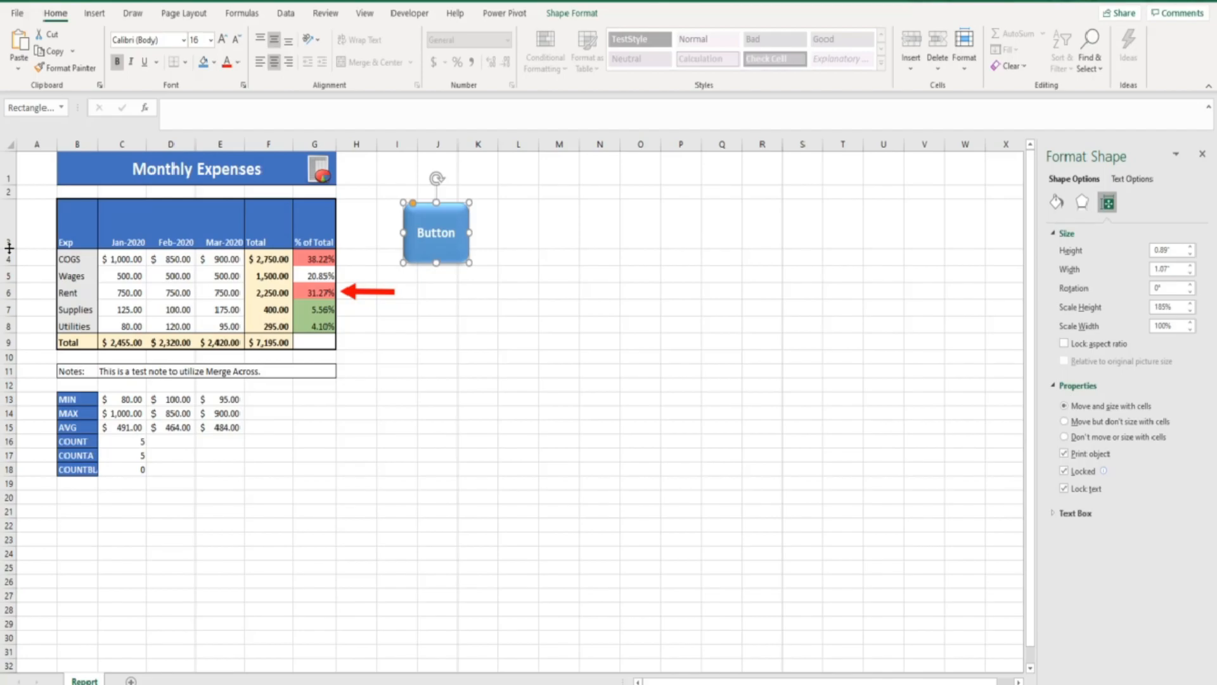
{"action": "double_click", "coordinate": [10, 248]}
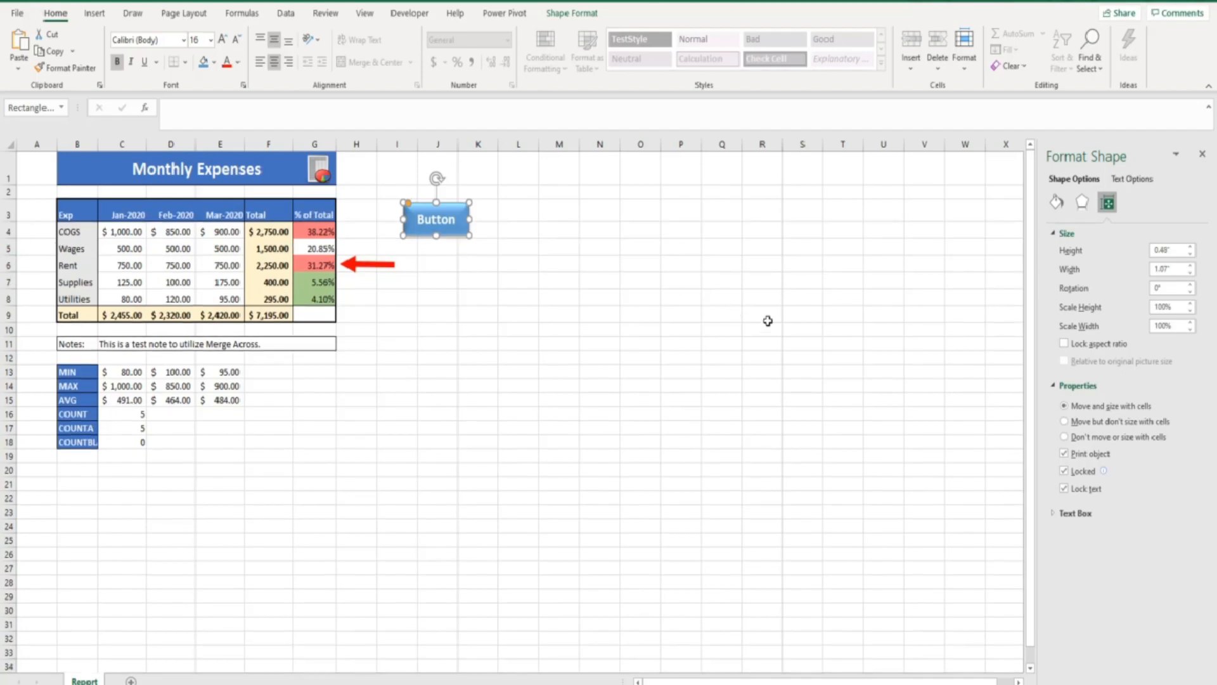
Set the button to move but not size with cells and make row 3 taller to test it
{"action": "left_click", "coordinate": [1064, 423]}
{"action": "left_click", "coordinate": [7, 215]}
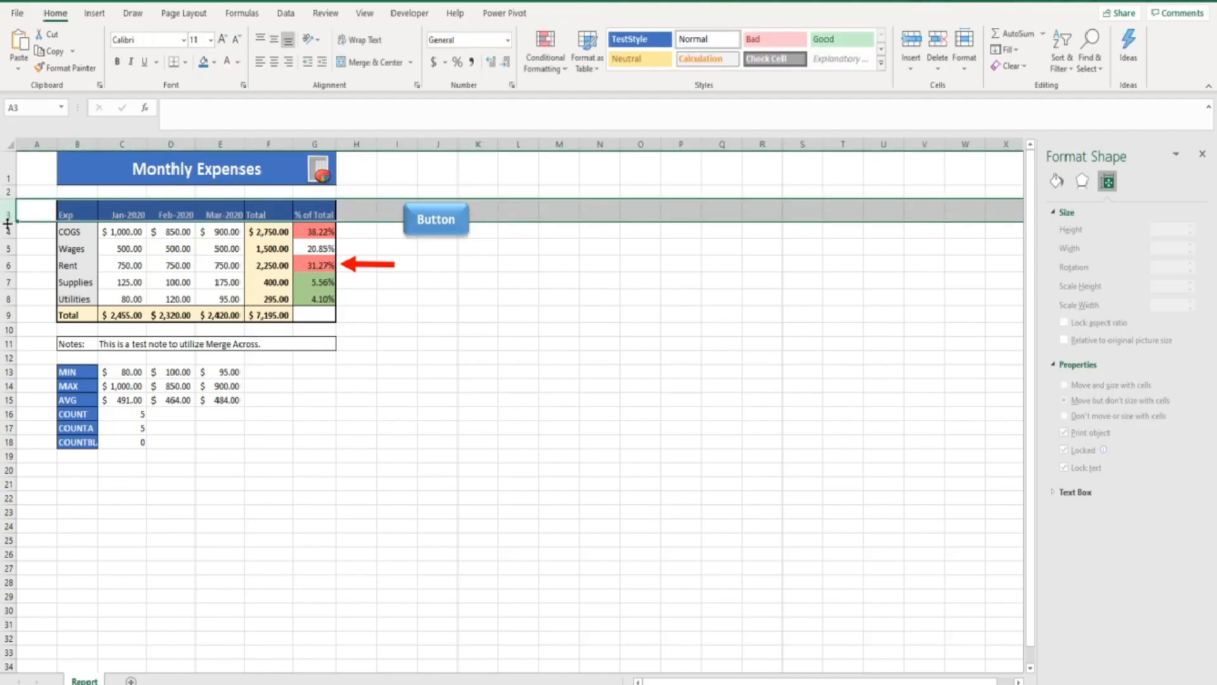
{"action": "left_click_drag", "start_coordinate": [7, 220], "coordinate": [8, 240]}
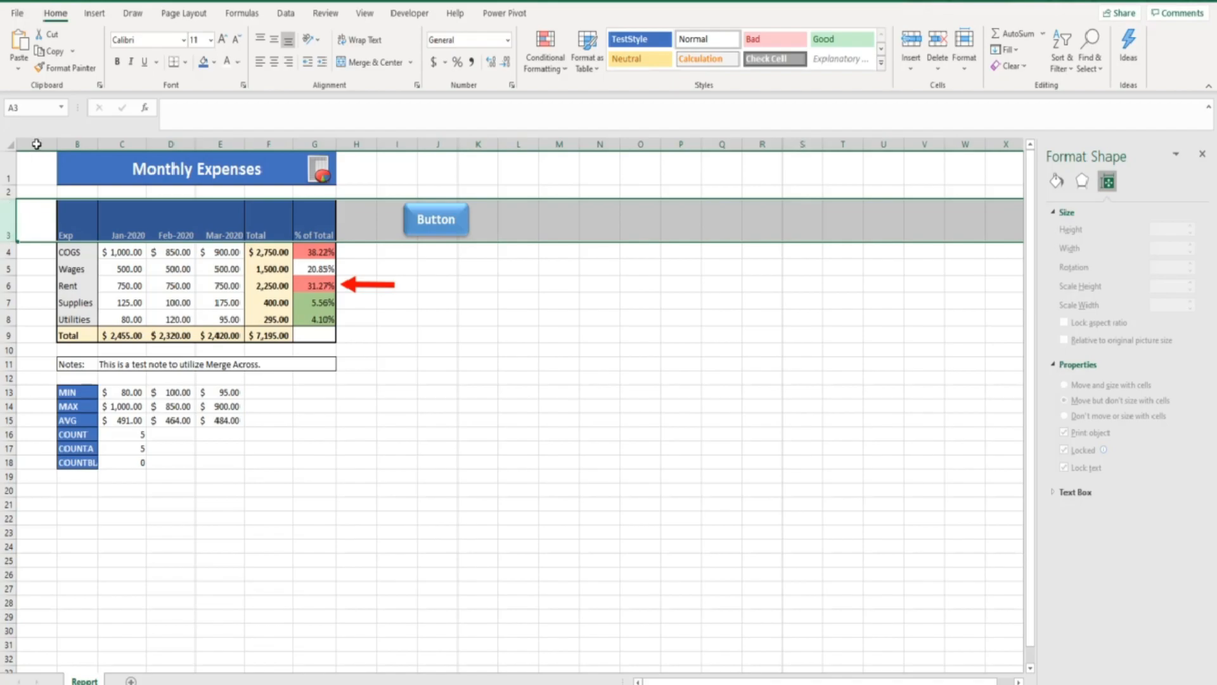
Test the button's movement by inserting a column before column A and a row above row 2, and undo both insertions
{"action": "left_click", "coordinate": [36, 137]}
{"action": "key", "text": "ctrl+shift+plus"}
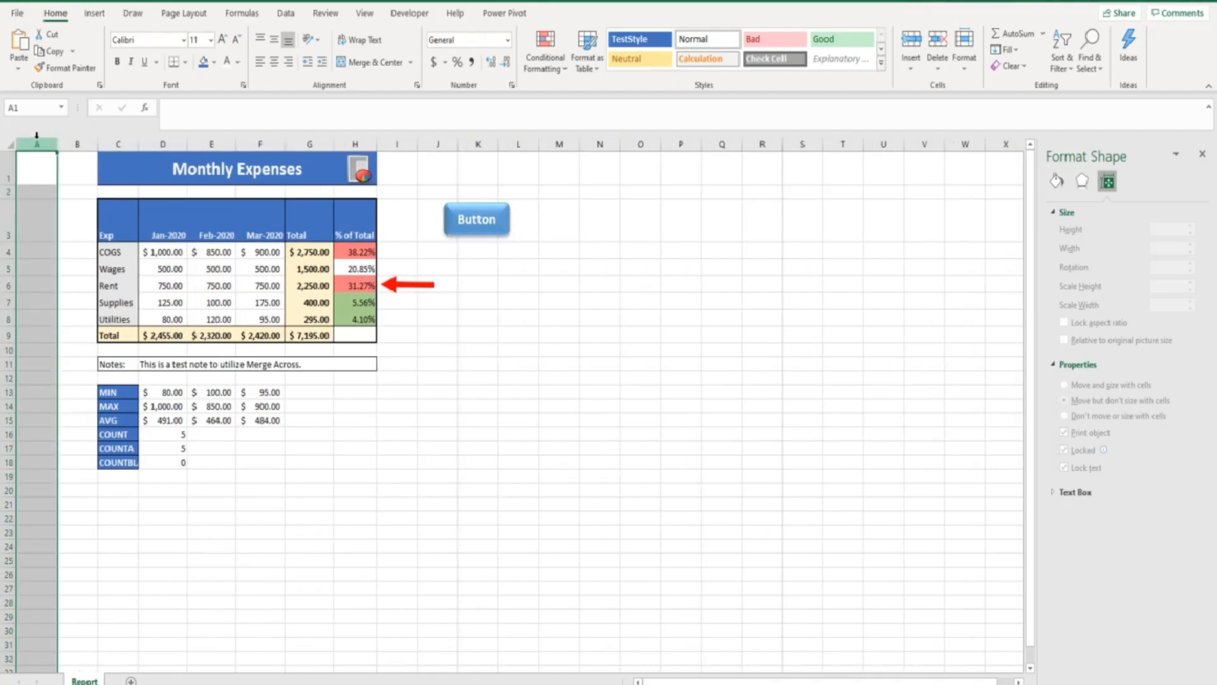
{"action": "left_click", "coordinate": [5, 191]}
{"action": "key", "text": "ctrl+shift+plus"}
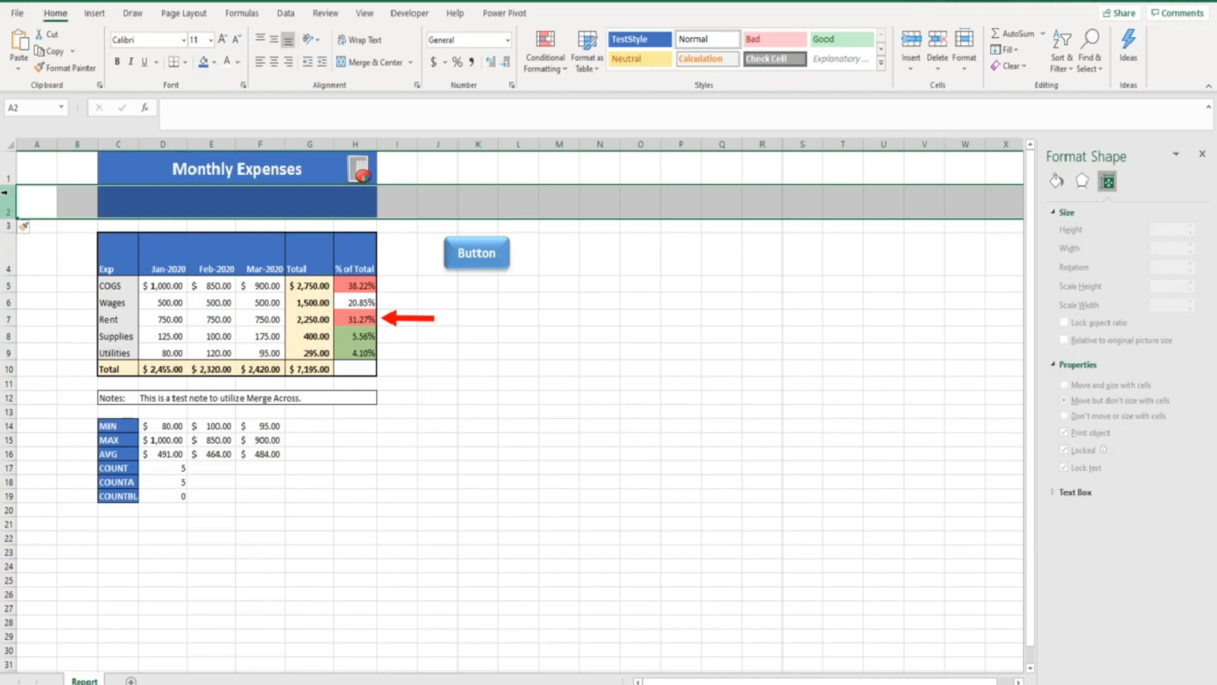
{"action": "key", "text": "ctrl+z"}
{"action": "key", "text": "ctrl+z"}
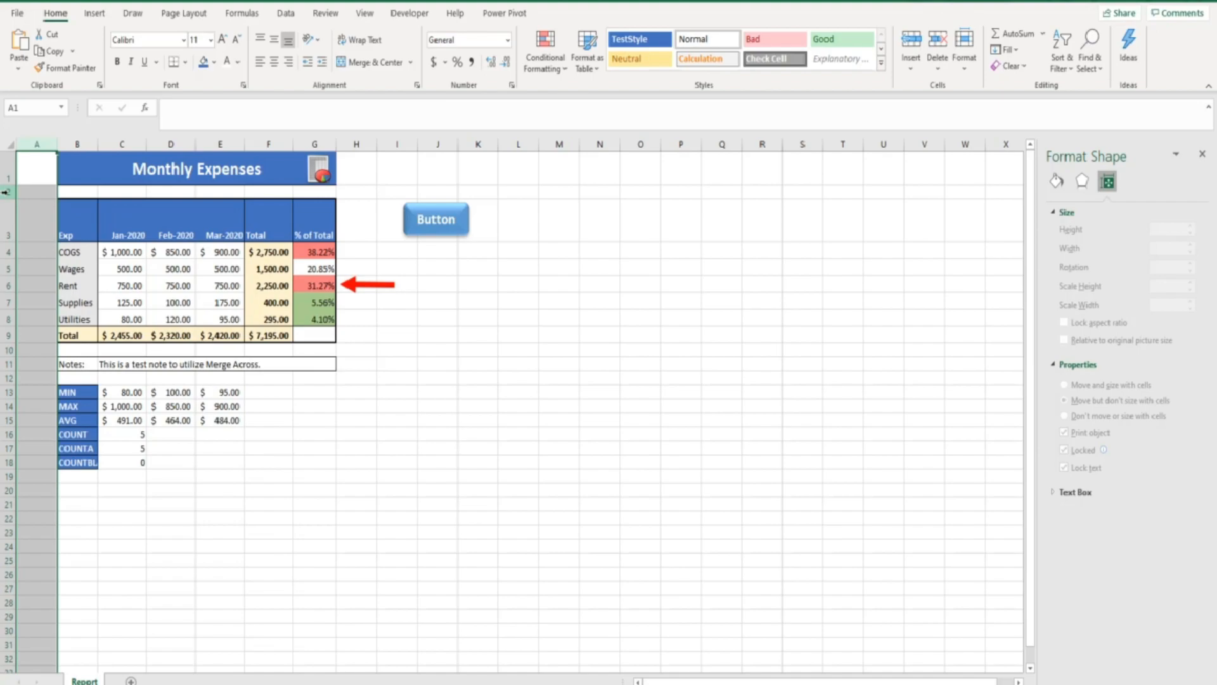
Set the button's positioning to Don't move or size with cells
{"action": "left_click", "coordinate": [465, 213]}
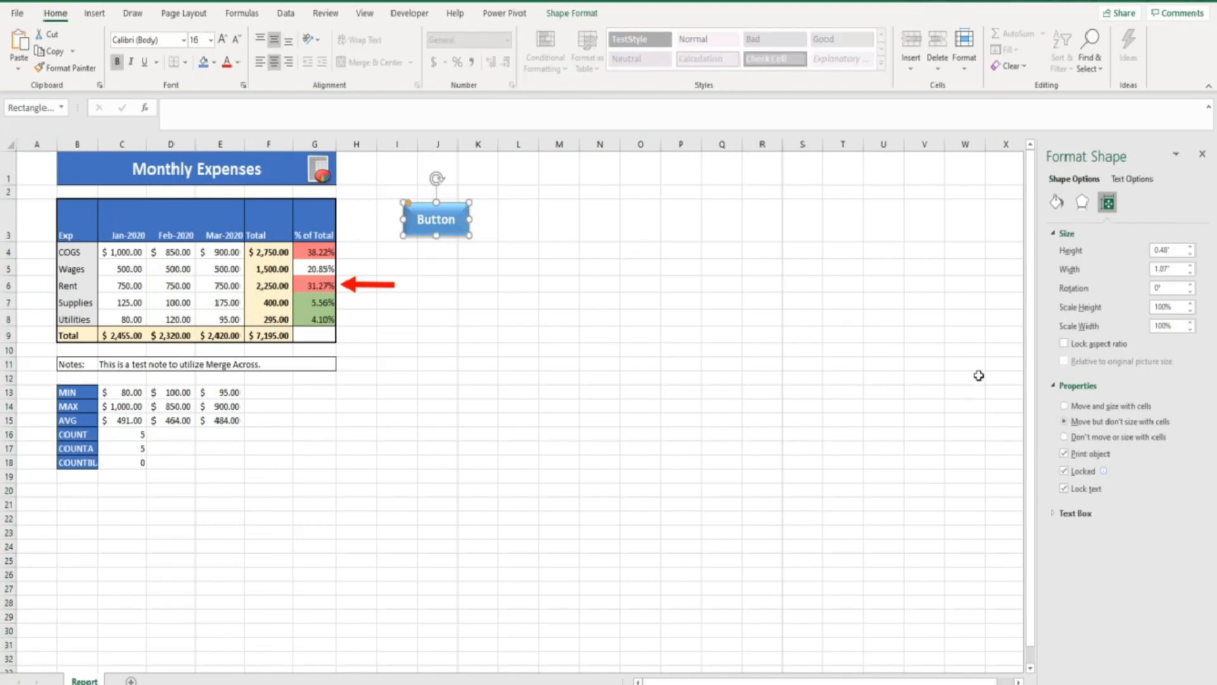
{"action": "left_click", "coordinate": [1064, 437]}
Test the fixed positioning by inserting a row above row 2 and a column before column A, and undo both
{"action": "left_click", "coordinate": [7, 194]}
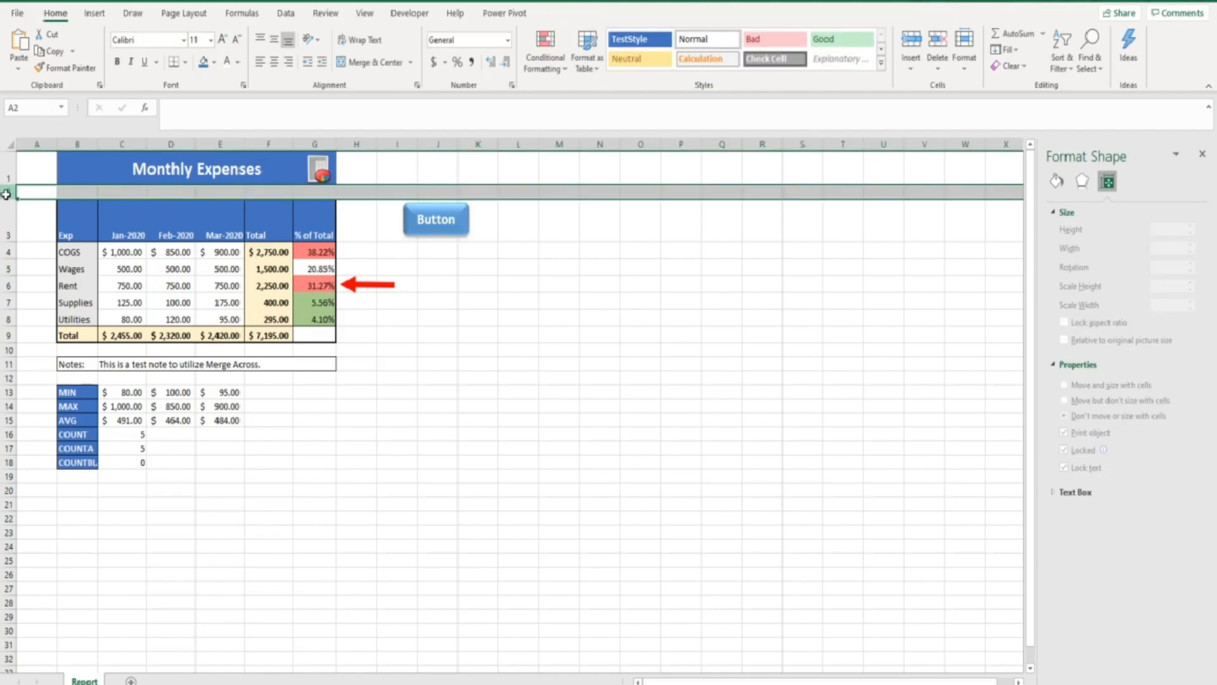
{"action": "key", "text": "ctrl+shift+plus"}
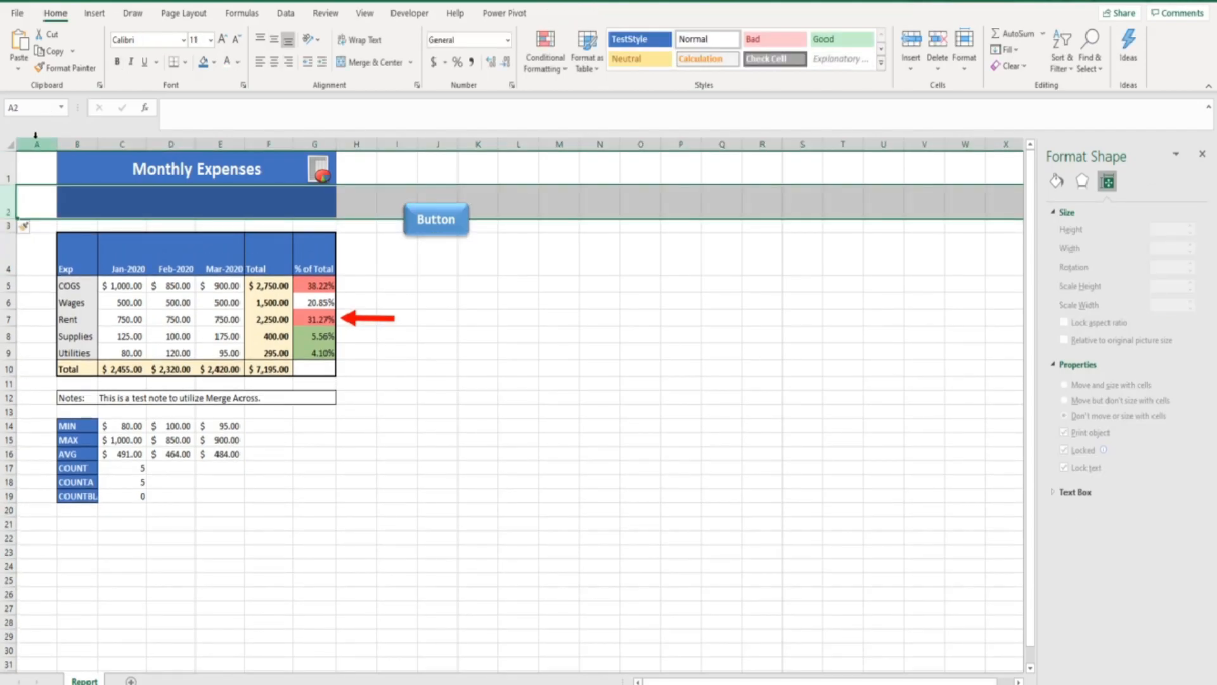
{"action": "left_click", "coordinate": [36, 143]}
{"action": "key", "text": "ctrl+shift+plus"}
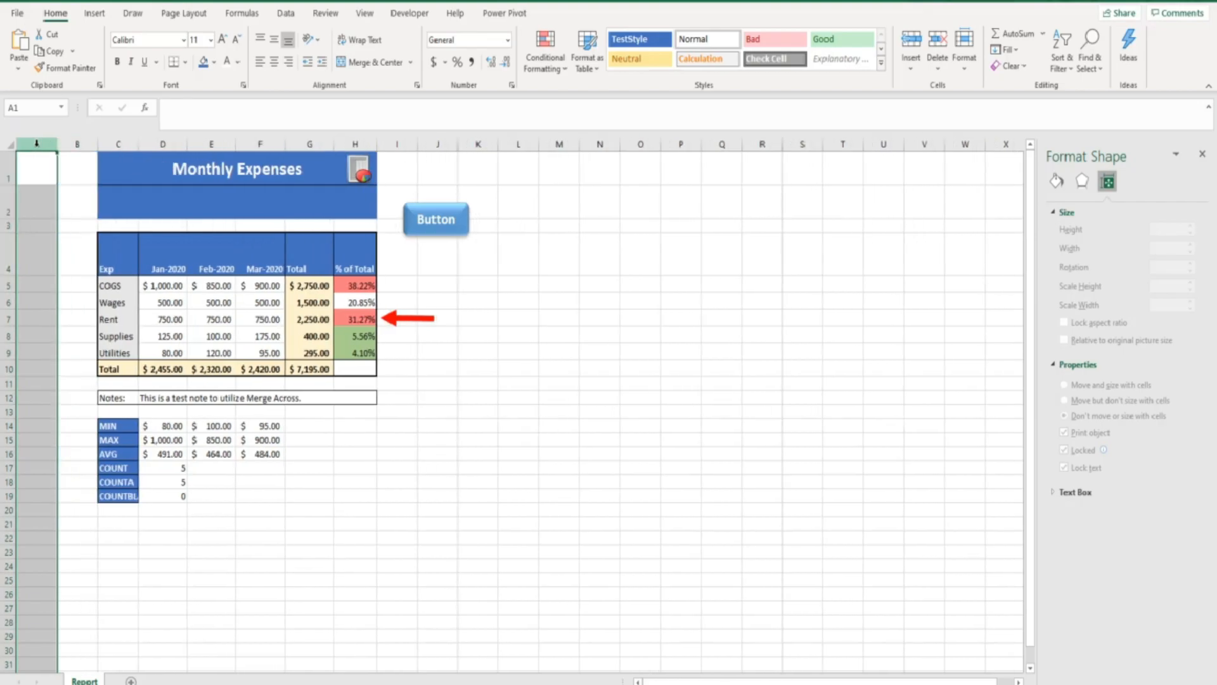
{"action": "key", "text": "ctrl+z"}
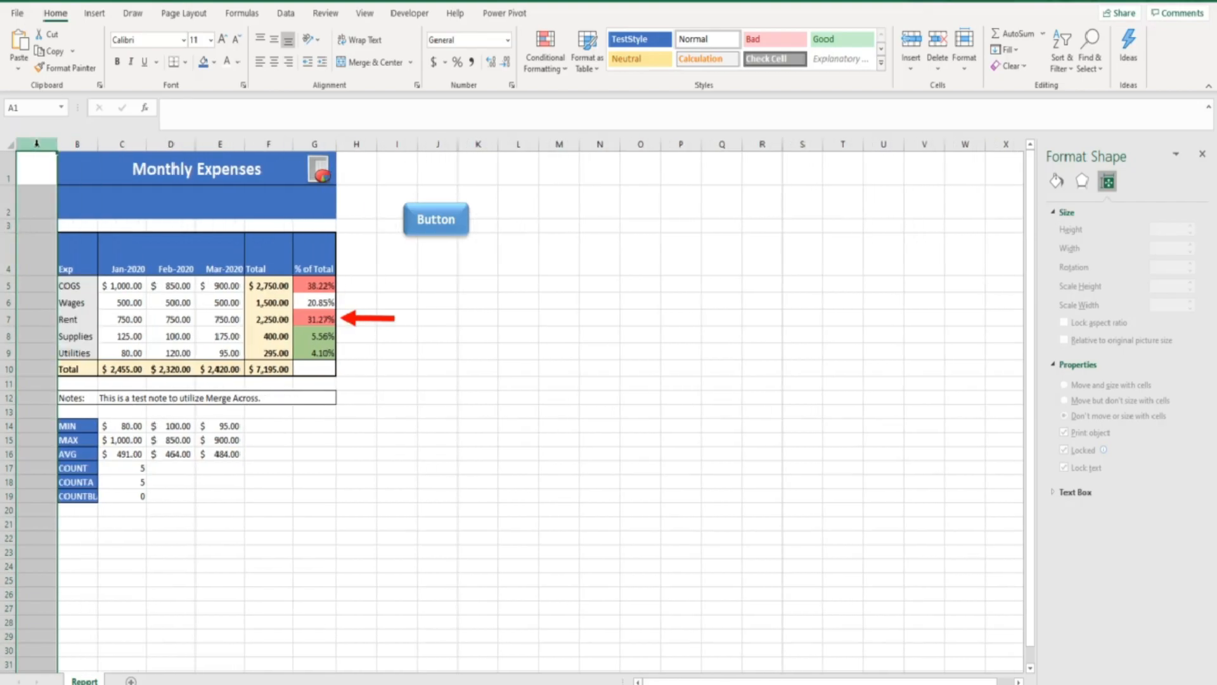
{"action": "key", "text": "ctrl+z"}
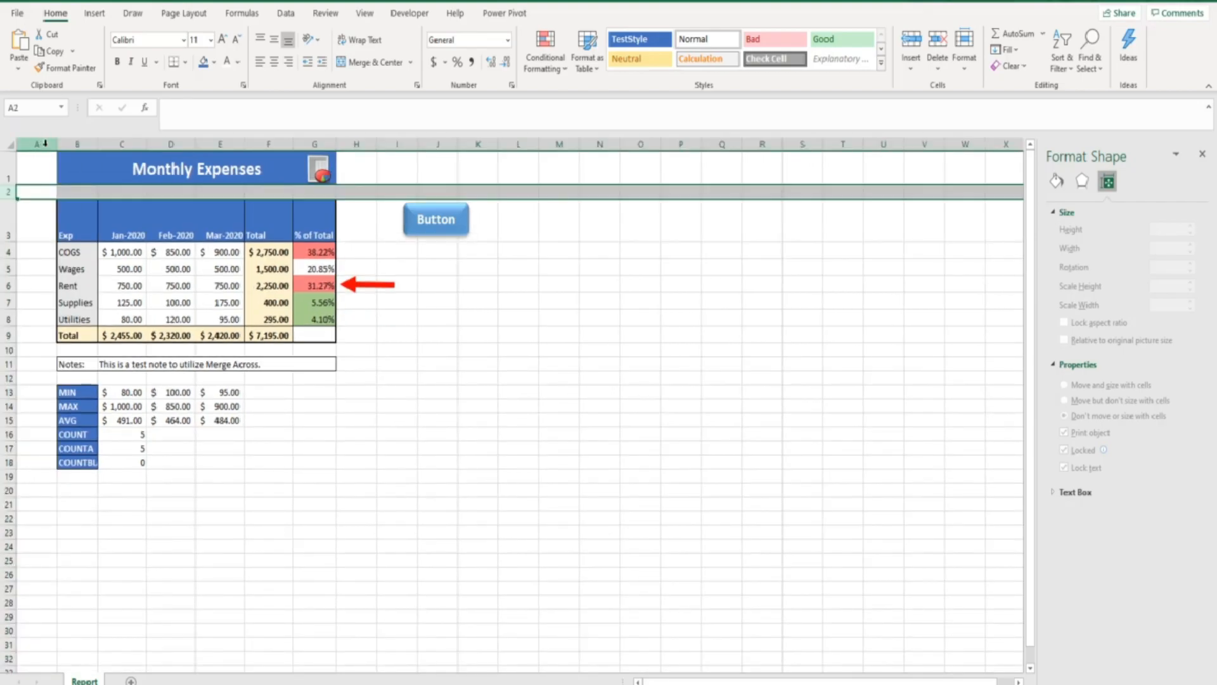
Move the Button shape closer to the expense table, over columns H and I, and check the sheet's print preview
{"action": "left_click", "coordinate": [464, 214]}
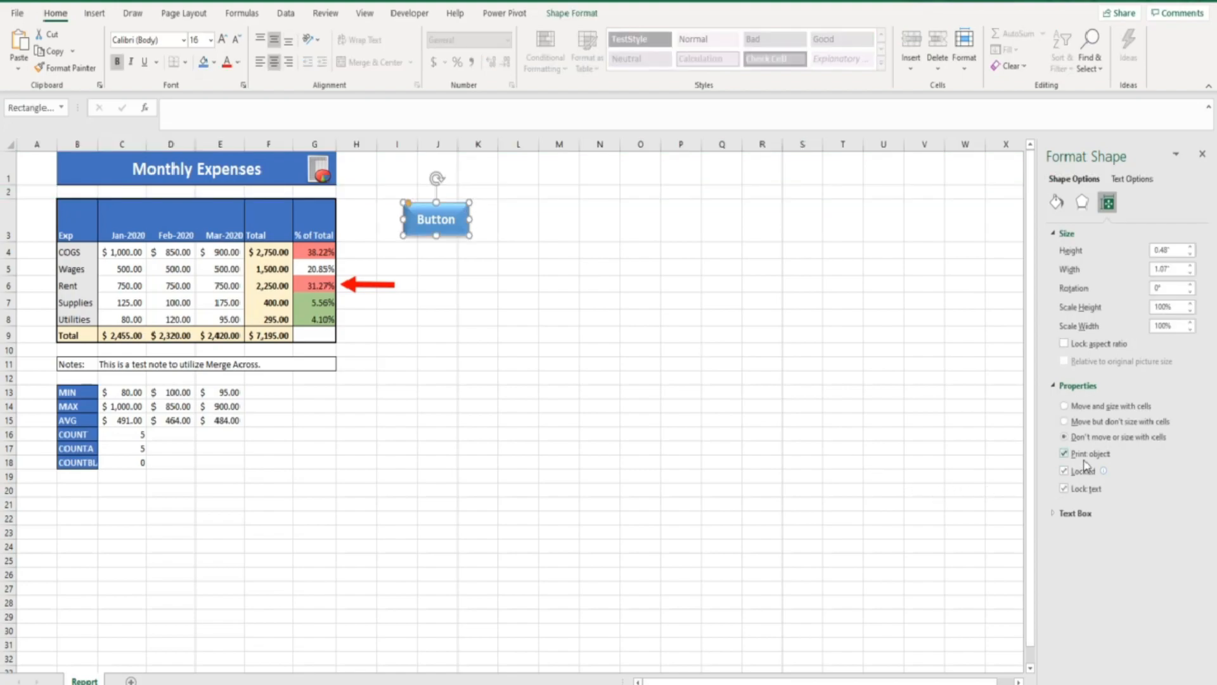
{"action": "left_click_drag", "start_coordinate": [458, 206], "coordinate": [411, 209]}
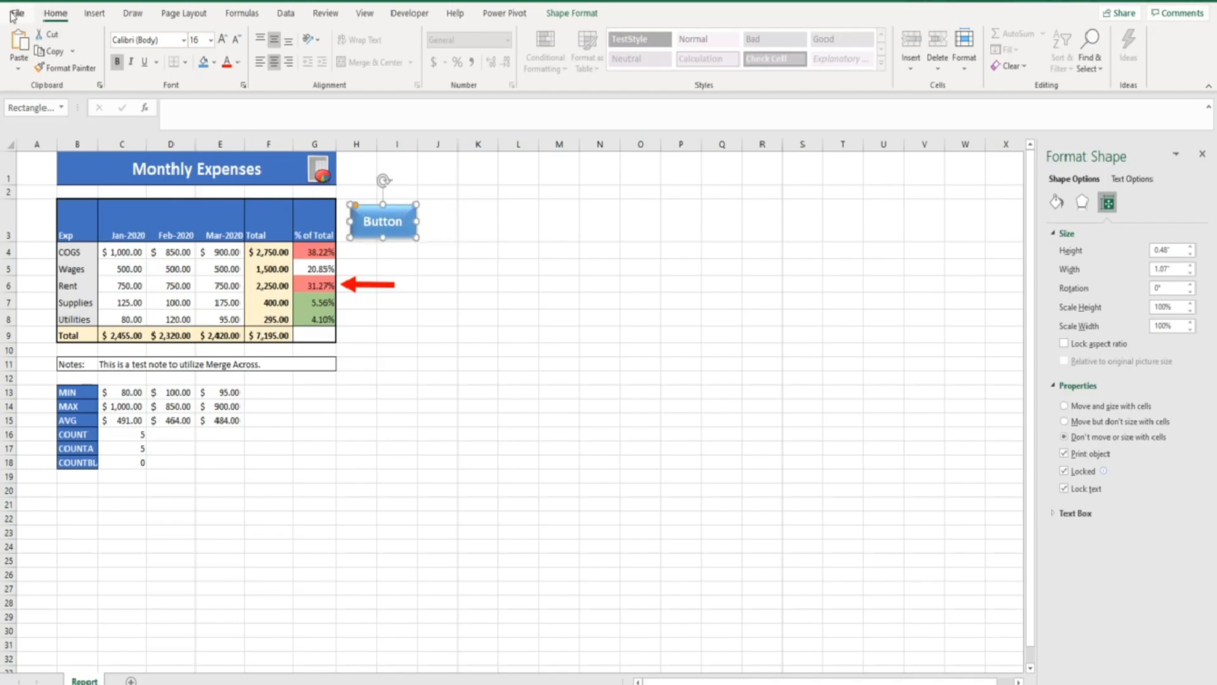
{"action": "left_click", "coordinate": [17, 12]}
{"action": "left_click", "coordinate": [44, 230]}
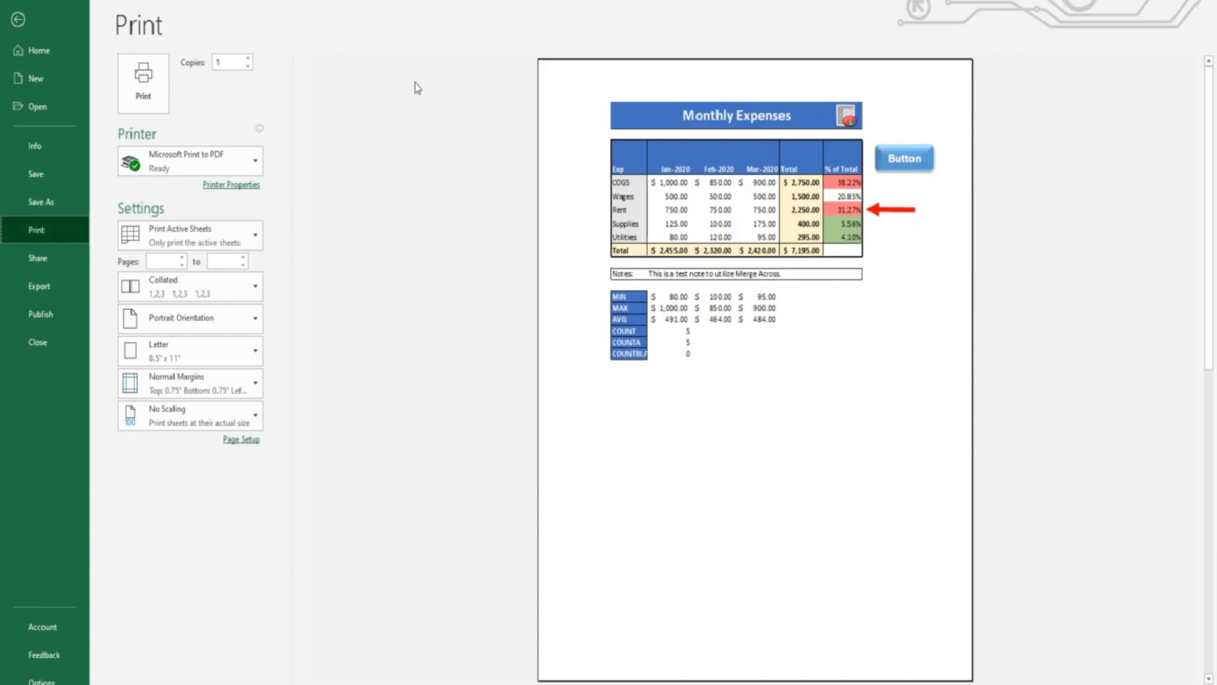
{"action": "left_click", "coordinate": [17, 20]}
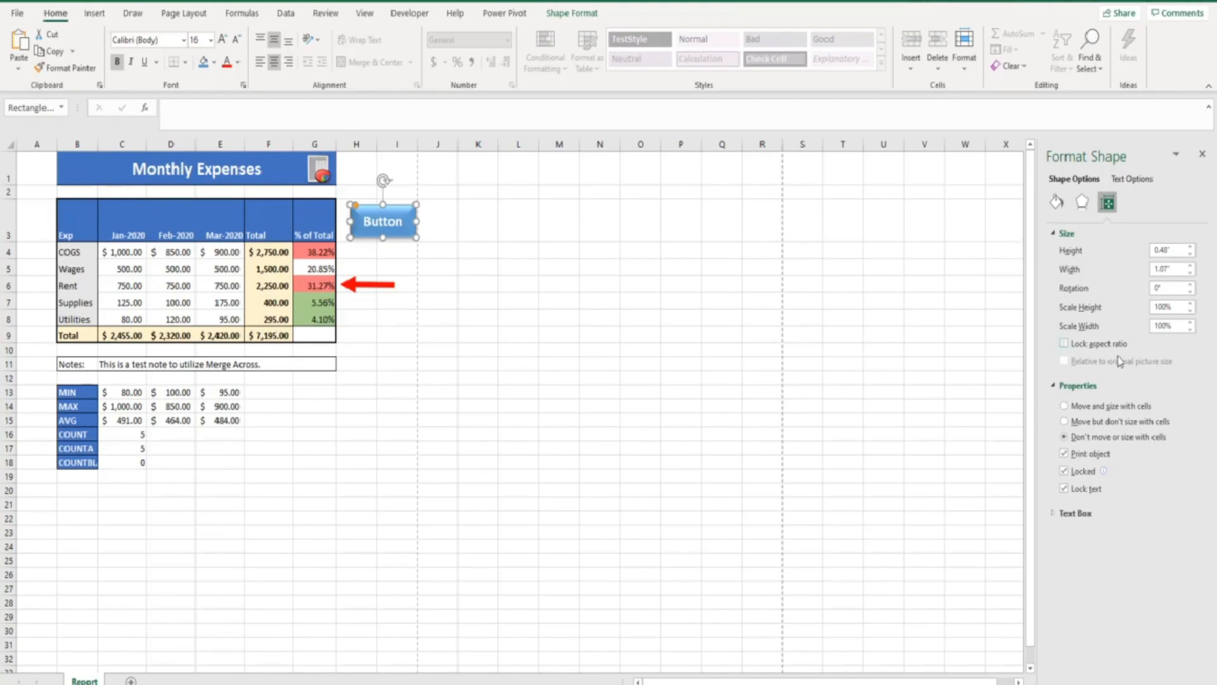
Turn off Print object for the Button shape and check the sheet's print preview
{"action": "left_click", "coordinate": [1064, 454]}
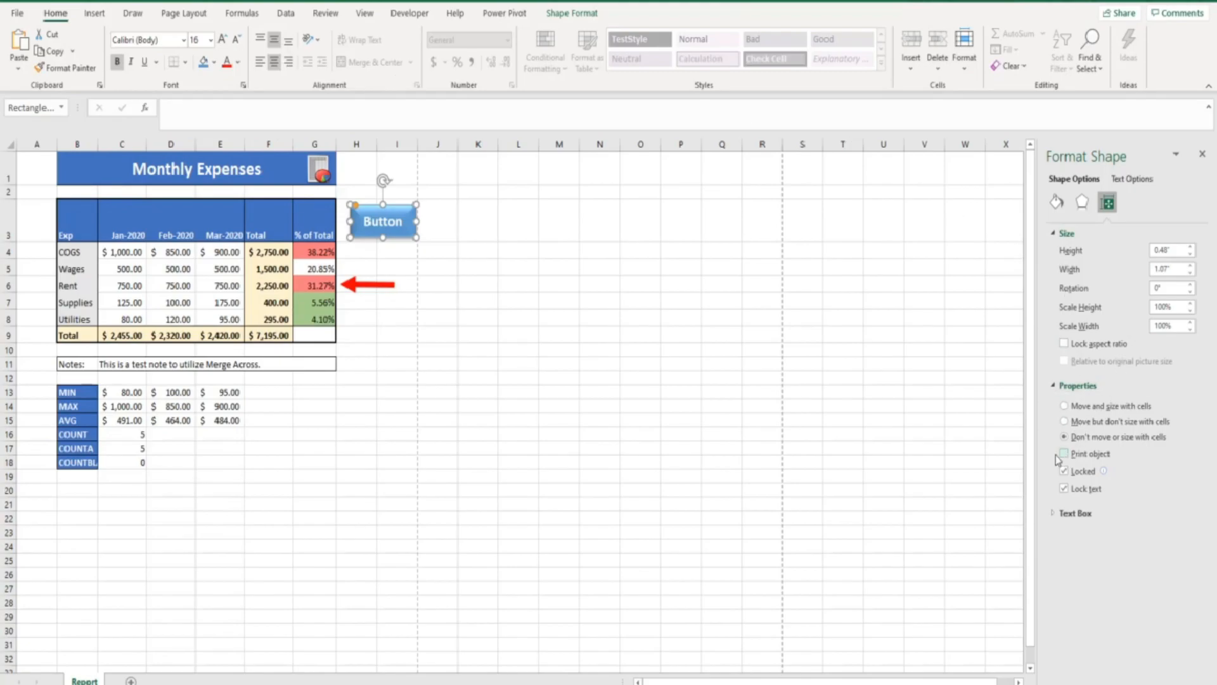
{"action": "left_click", "coordinate": [18, 13]}
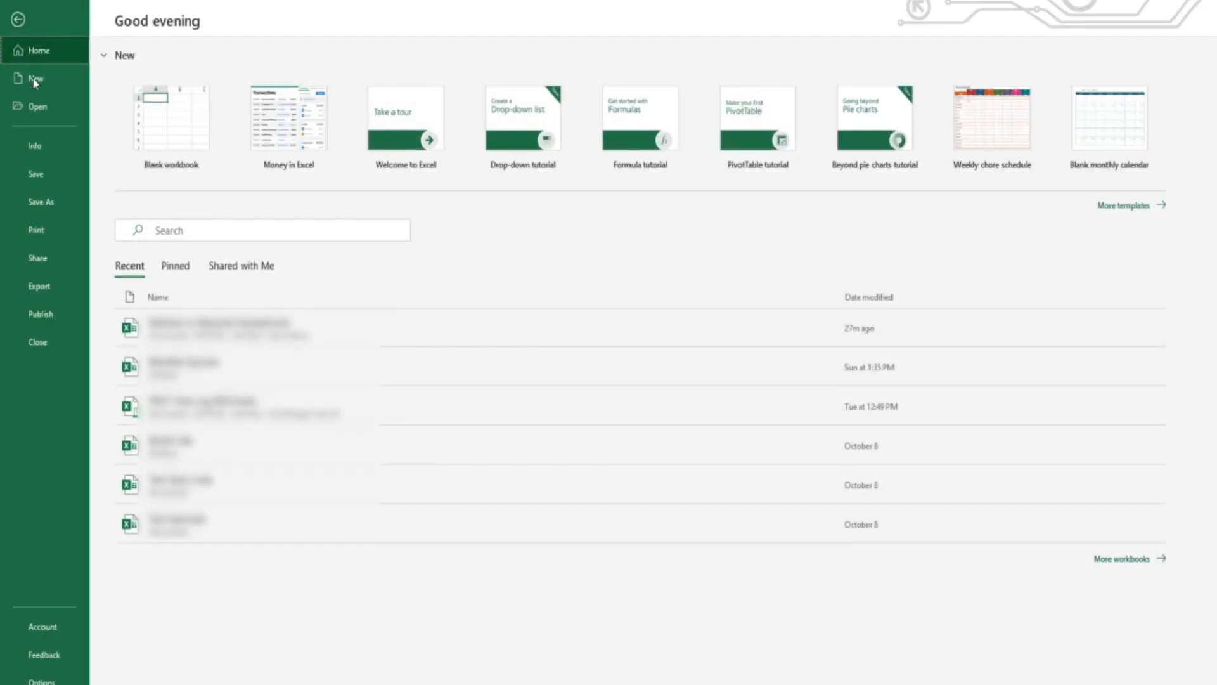
{"action": "left_click", "coordinate": [49, 228]}
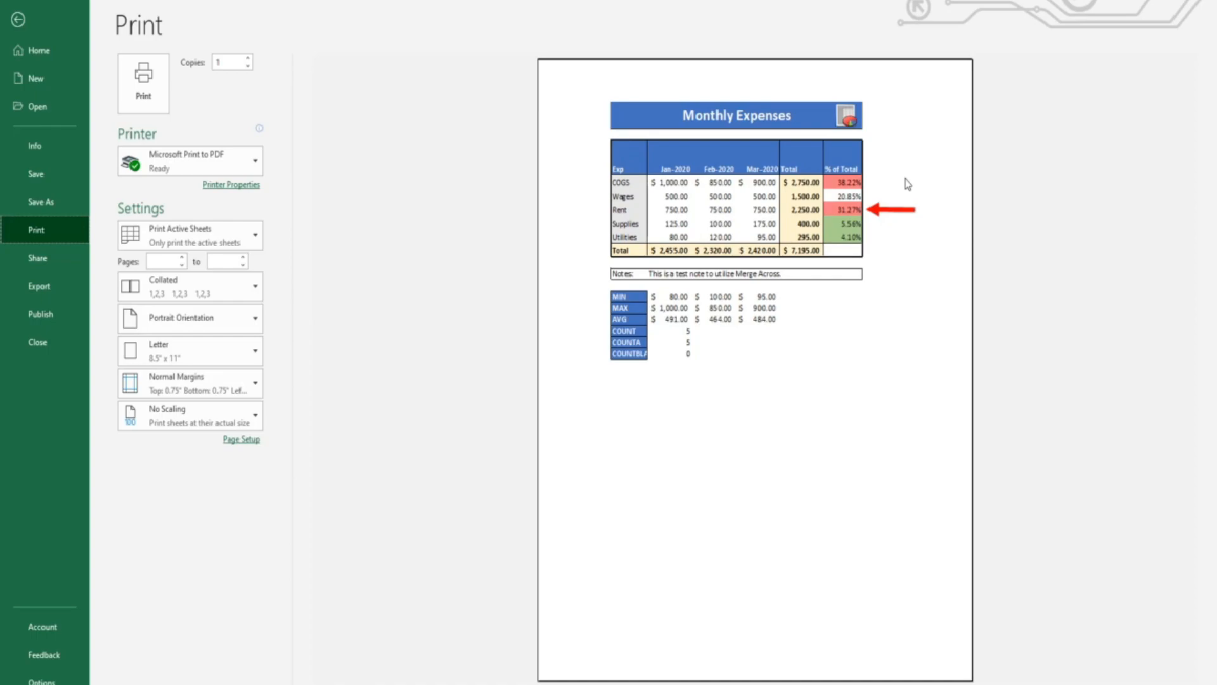
{"action": "left_click", "coordinate": [16, 28]}
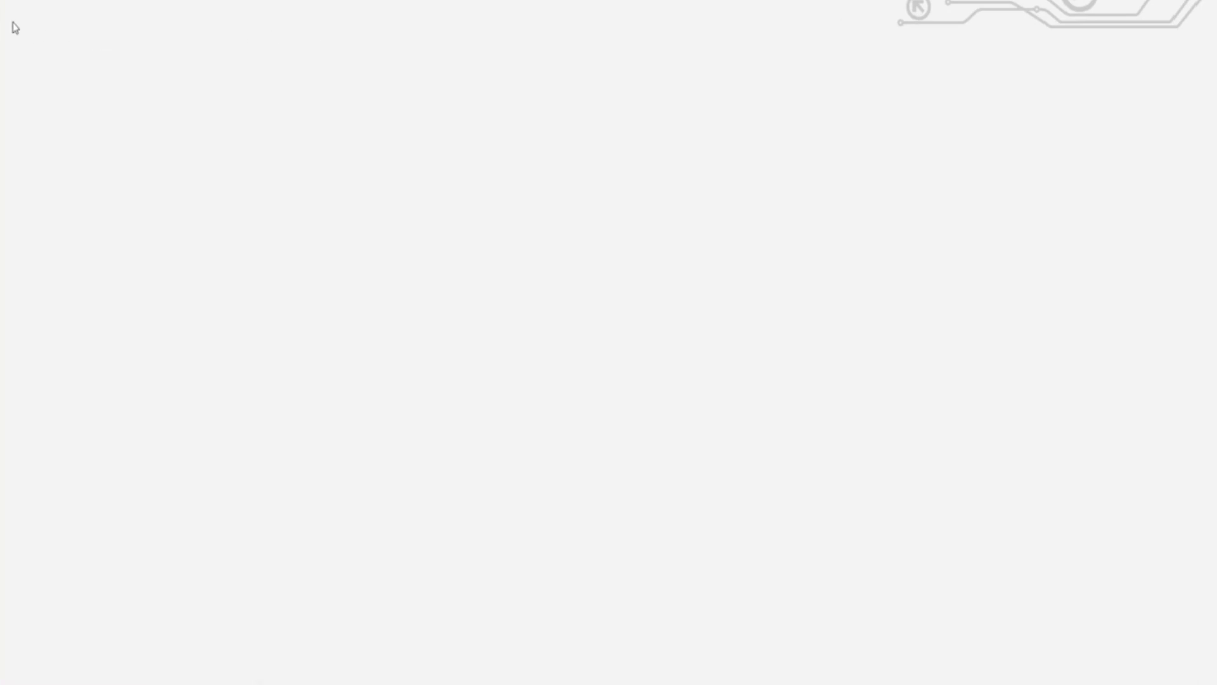